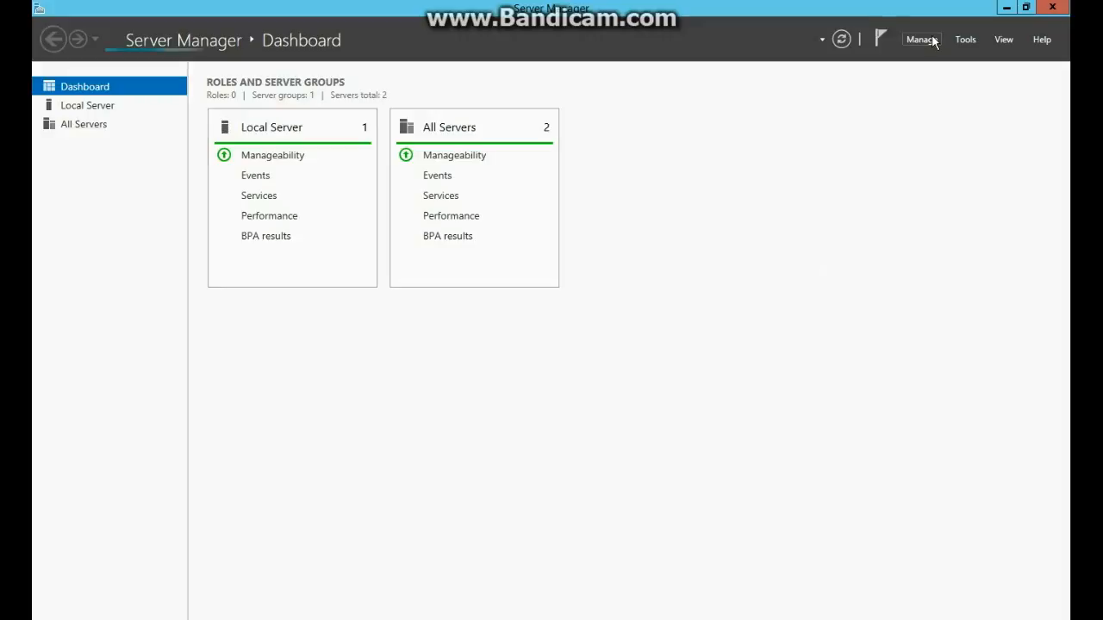
Start a role-based installation on ServerA and select the Remote Access role.
left_click(927, 40)
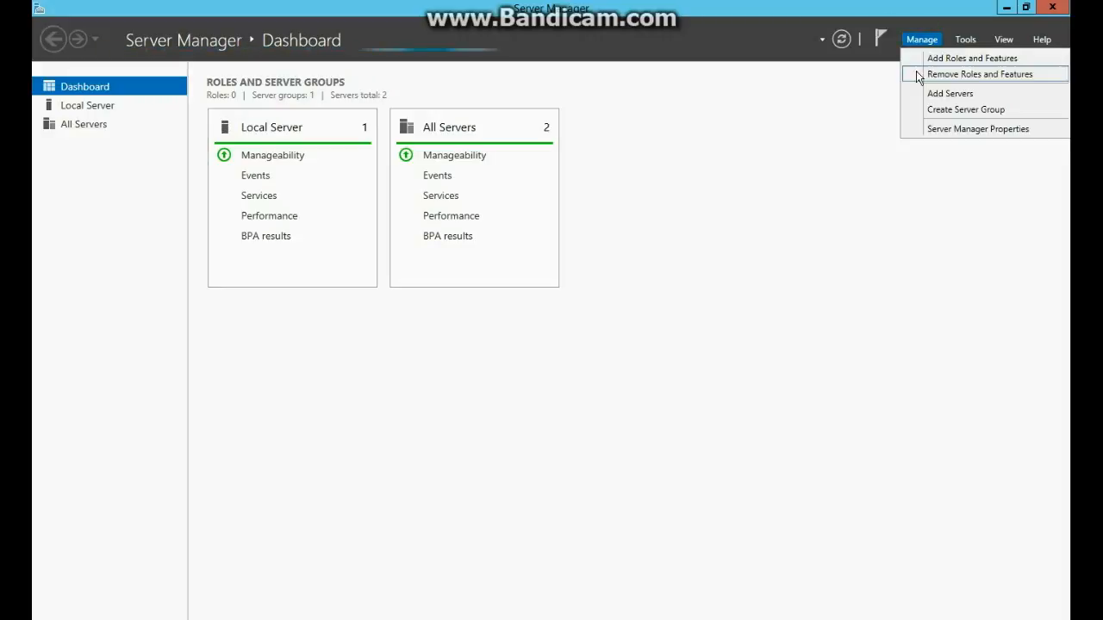
left_click(922, 60)
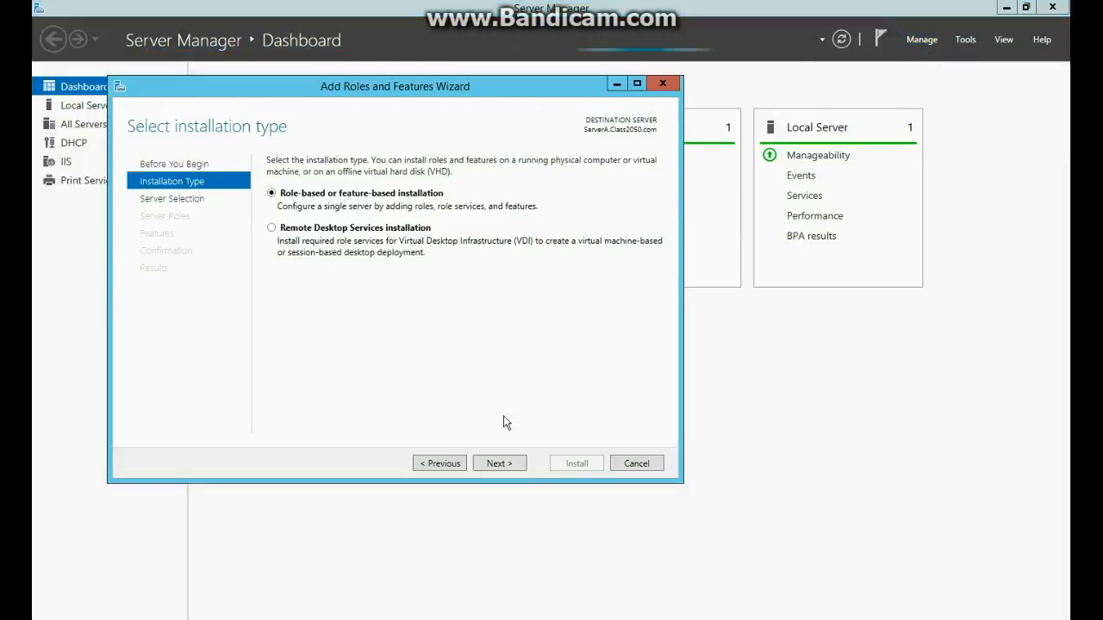
left_click(483, 463)
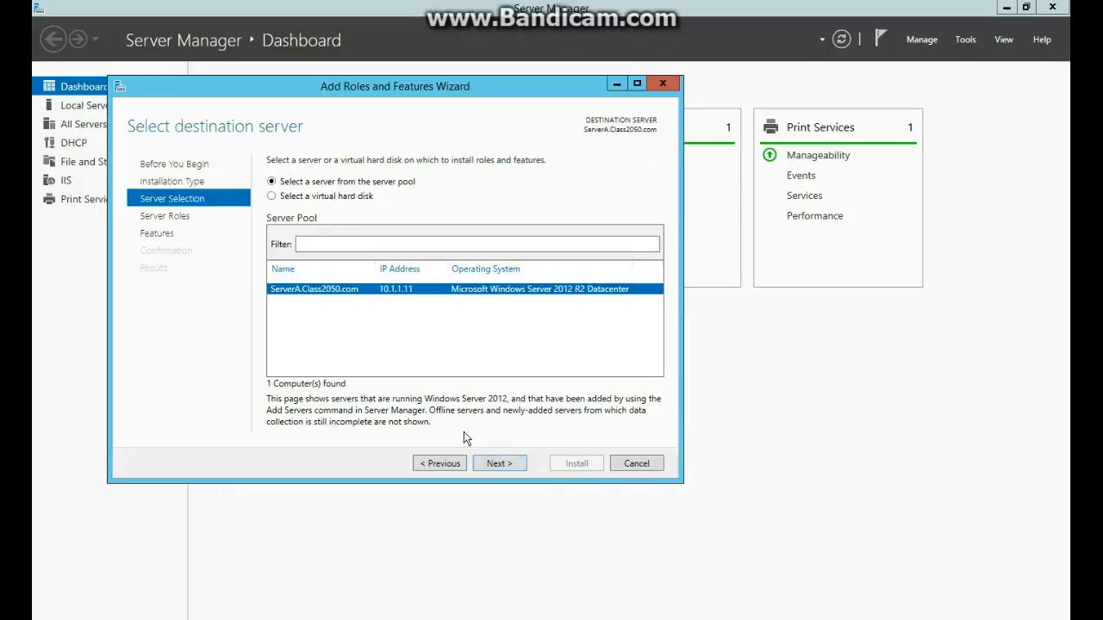
left_click(489, 465)
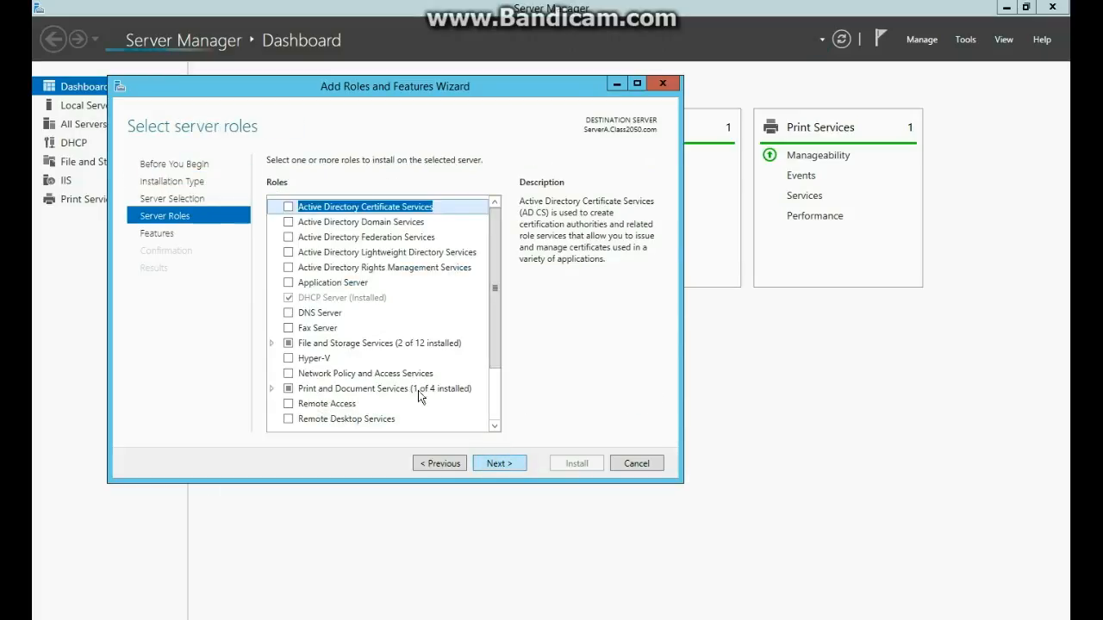
left_click_drag(492, 240, 488, 344)
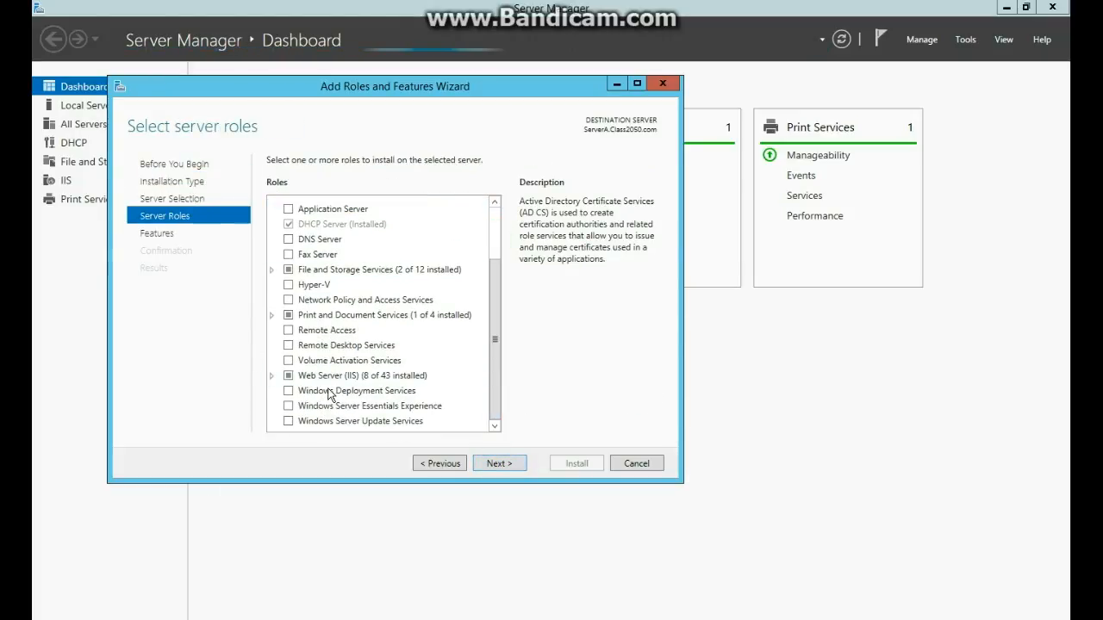
left_click(288, 330)
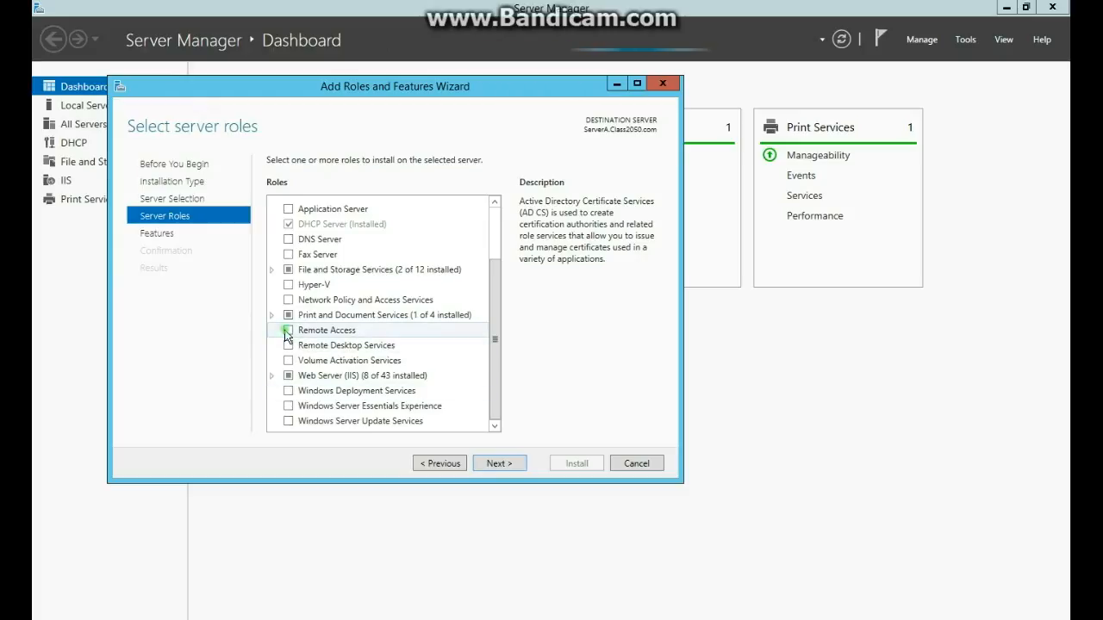
Add the DirectAccess and VPN (RAS) role service with its required features and install it.
left_click(507, 463)
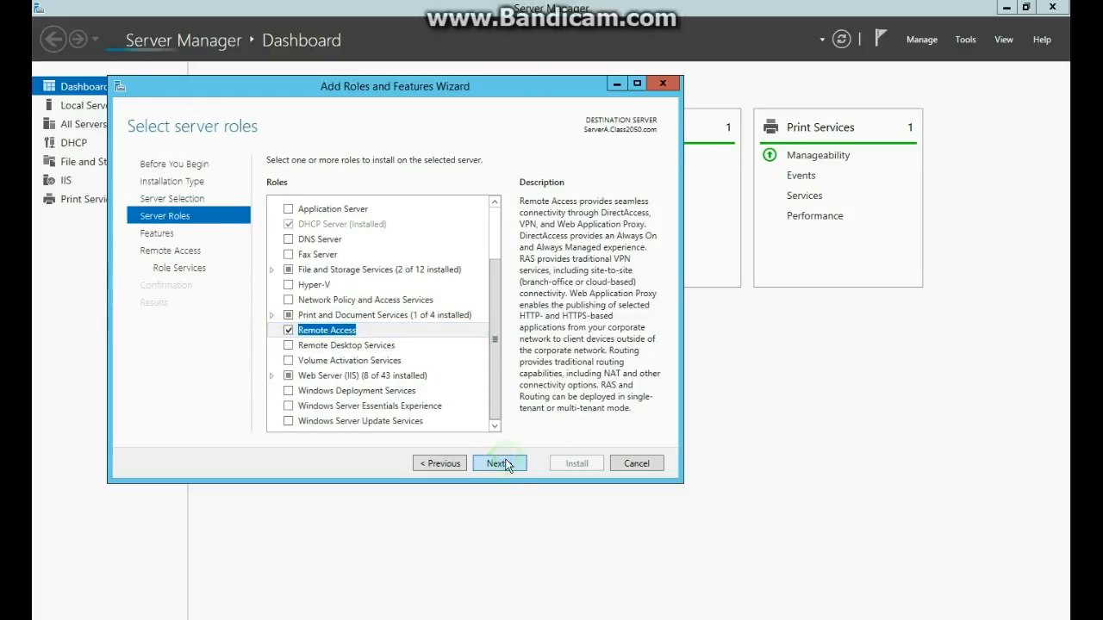
left_click(507, 463)
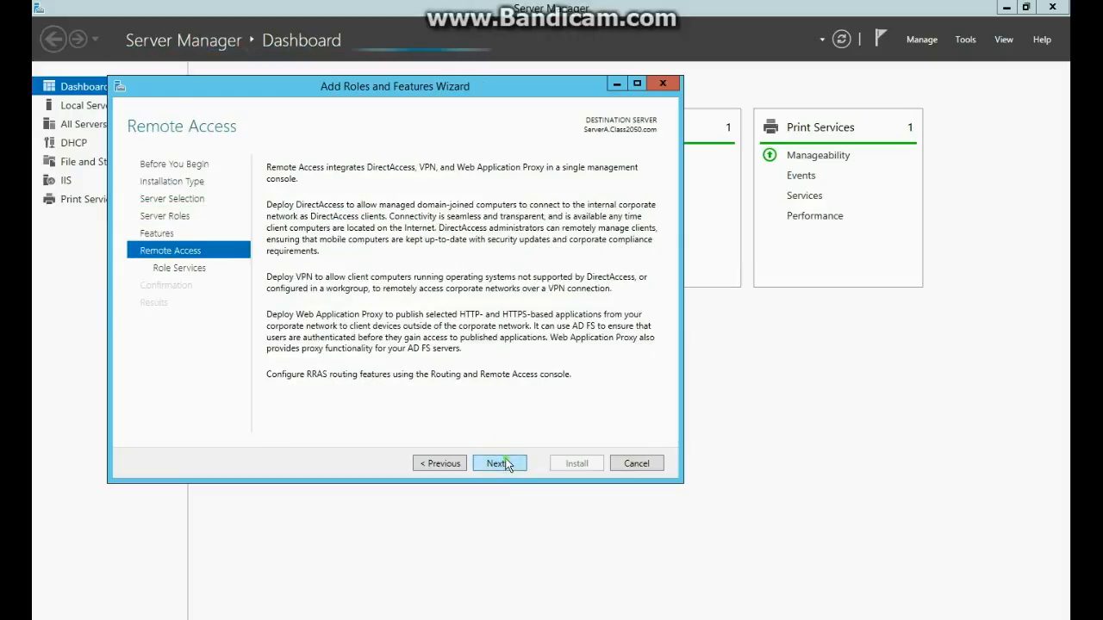
left_click(506, 463)
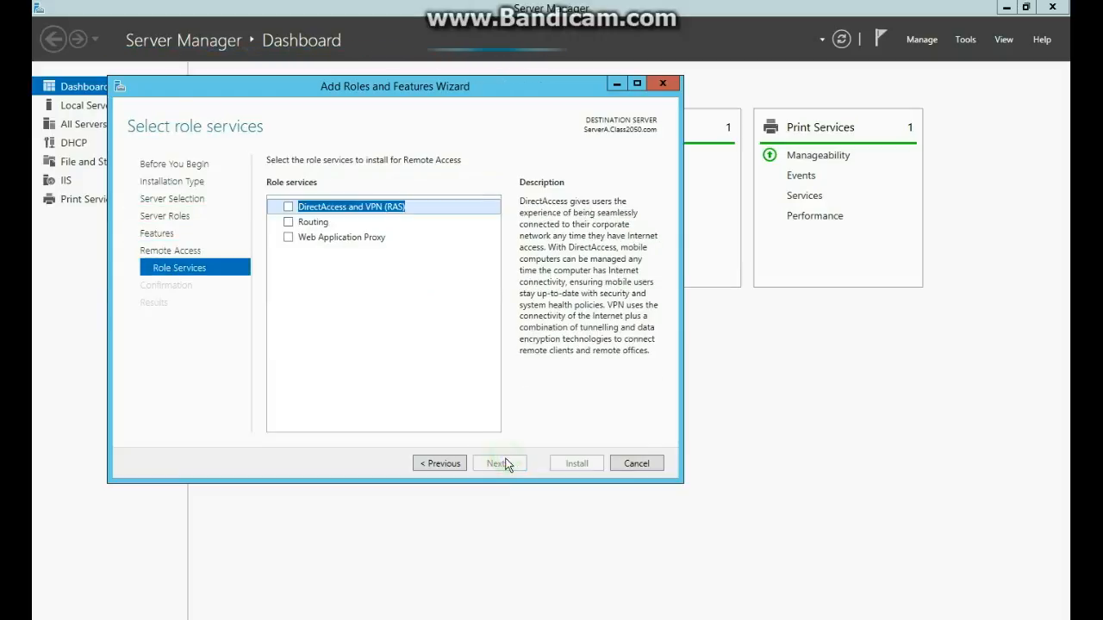
left_click(288, 208)
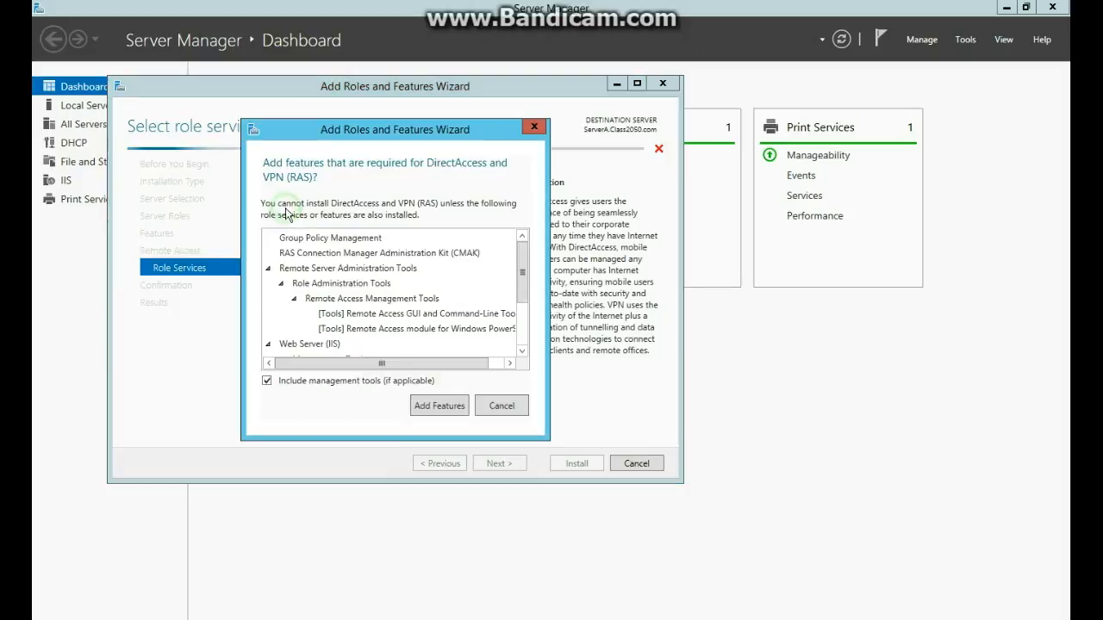
left_click(437, 405)
left_click(499, 462)
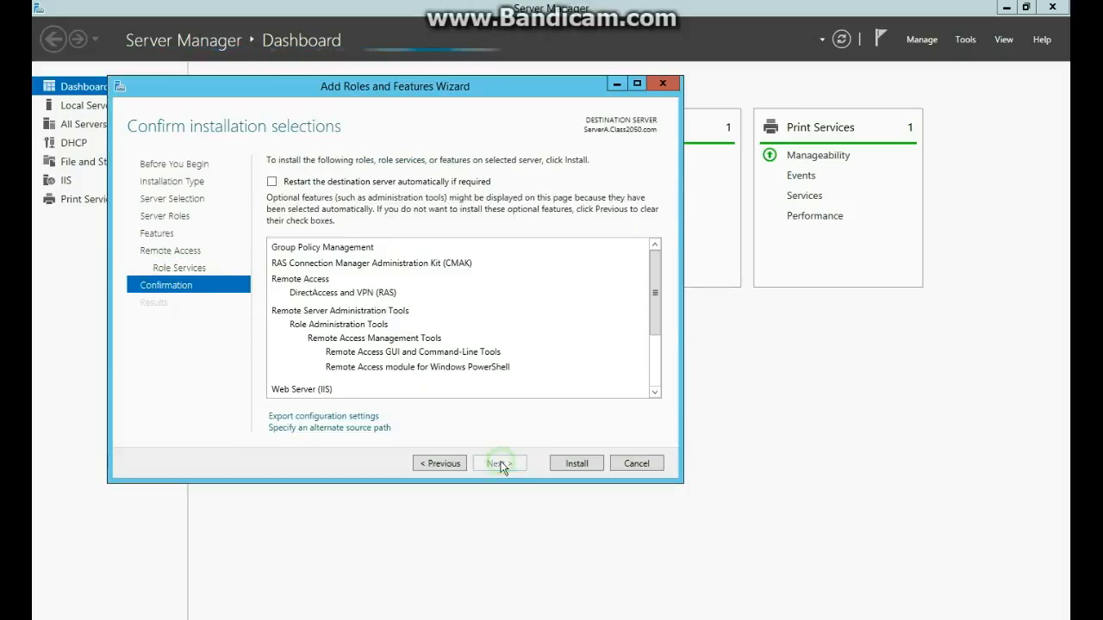
left_click(583, 466)
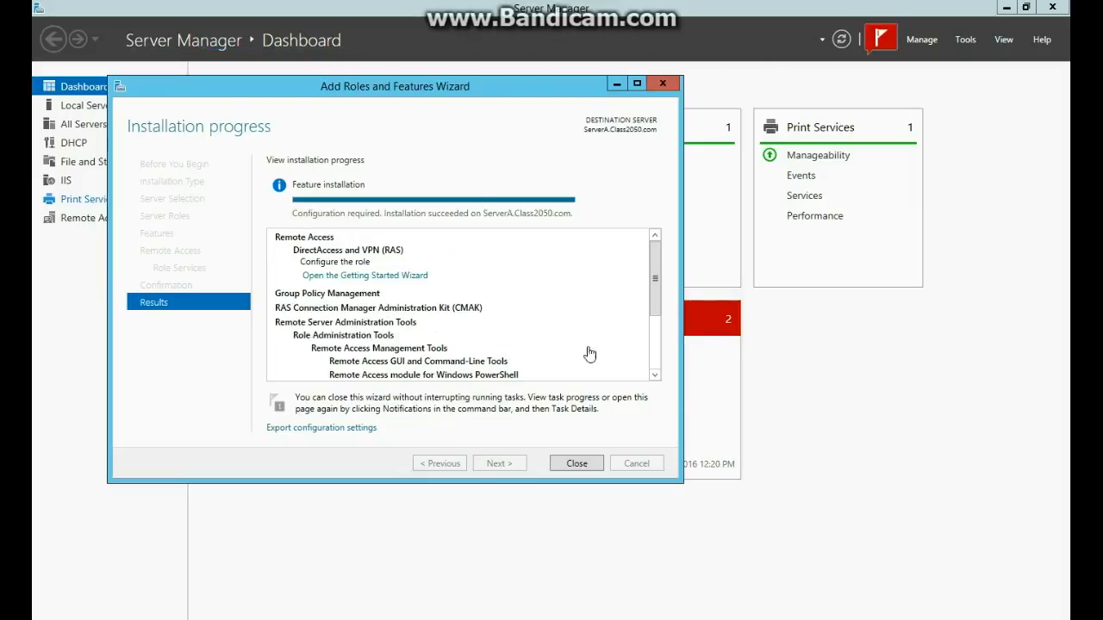
left_click(581, 461)
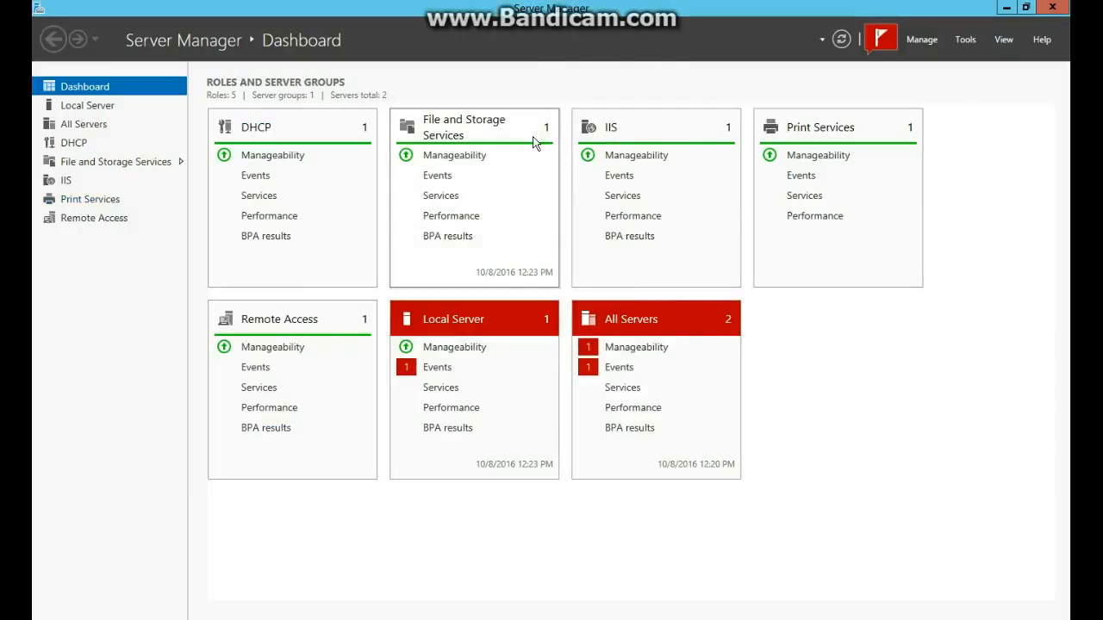
Launch Routing and Remote Access from Tools, show All Servers, and select SERVERA (local).
left_click(922, 40)
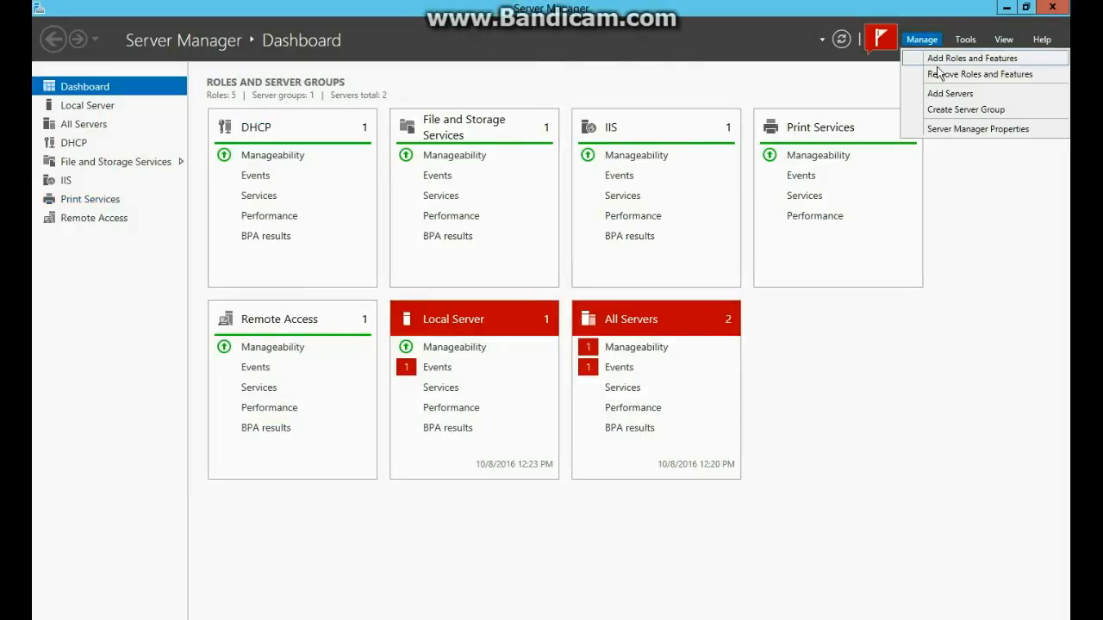
left_click(963, 40)
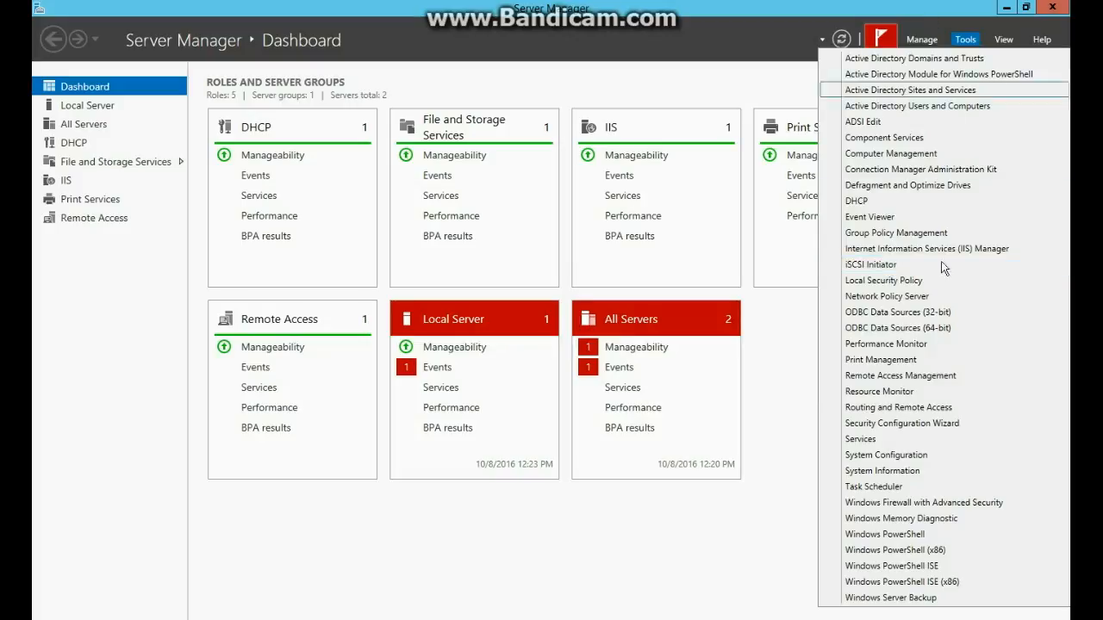
left_click(887, 408)
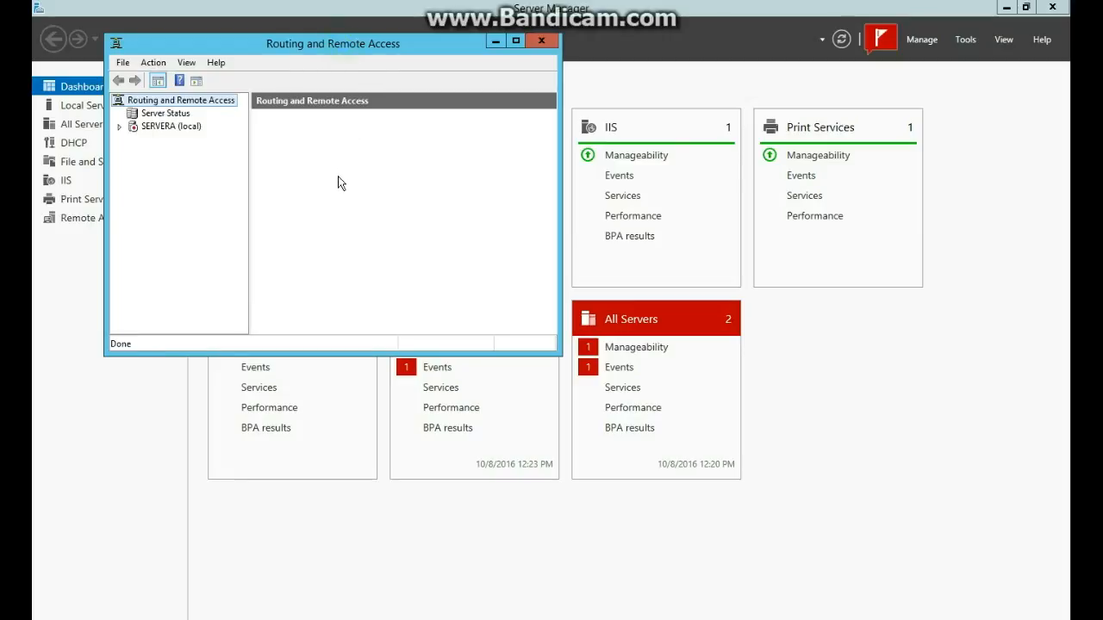
left_click(148, 123)
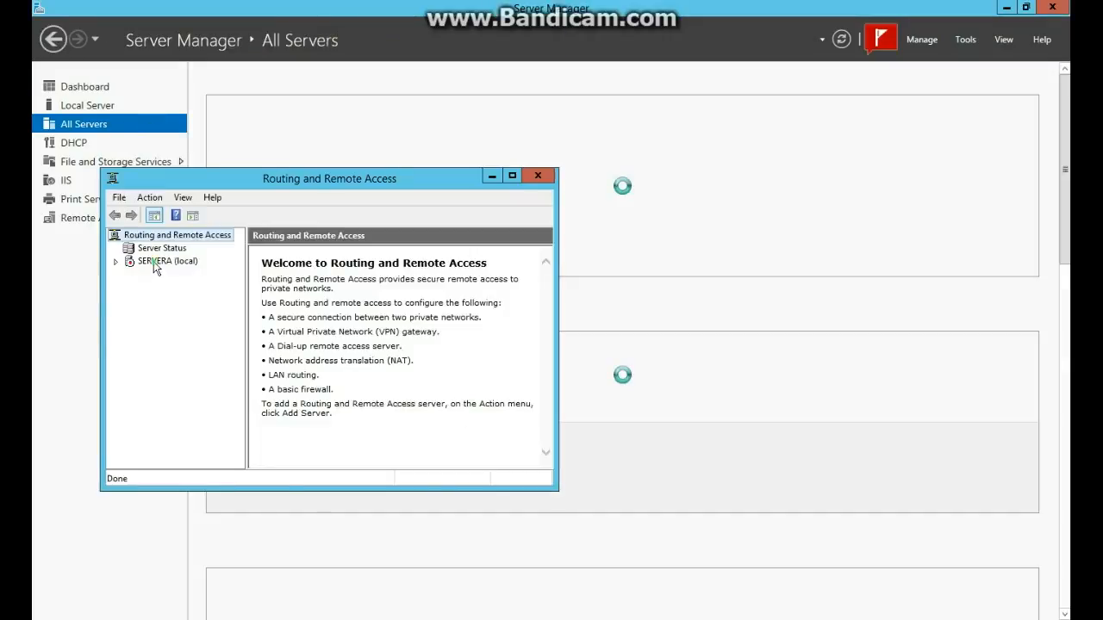
left_click(154, 263)
Run Configure and Enable Routing and Remote Access on SERVERA, choosing Remote access with VPN.
right_click(153, 261)
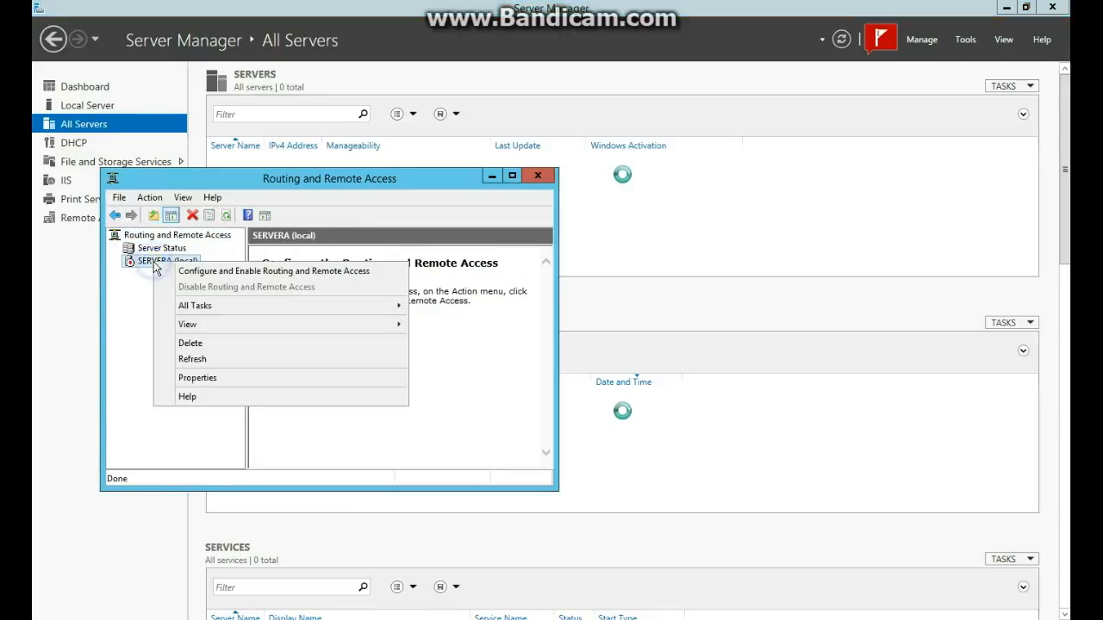
left_click(202, 272)
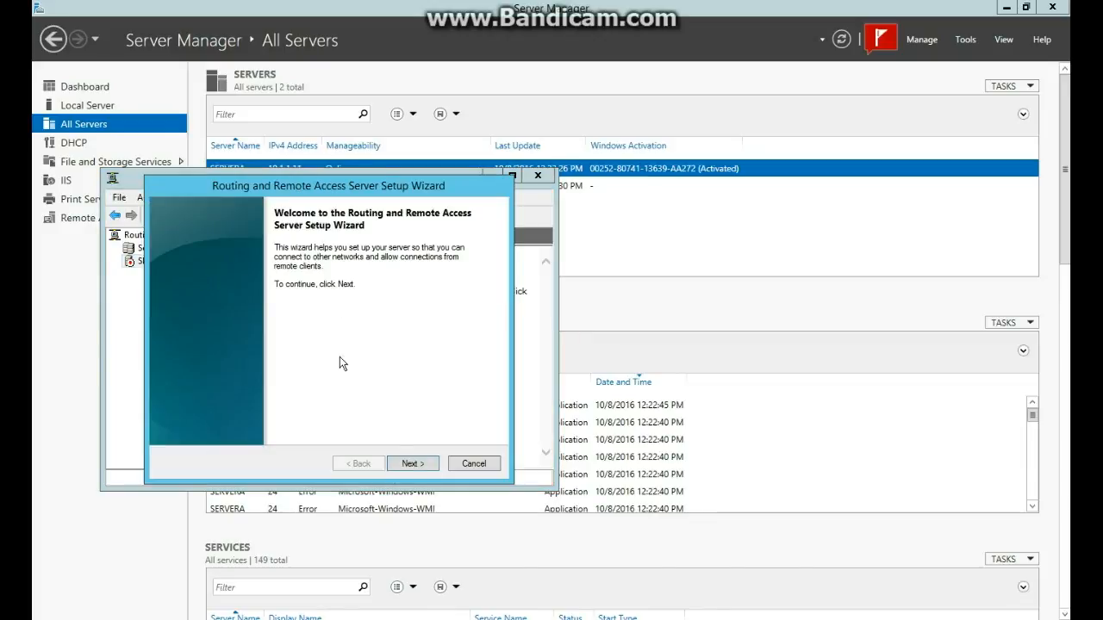
left_click(410, 465)
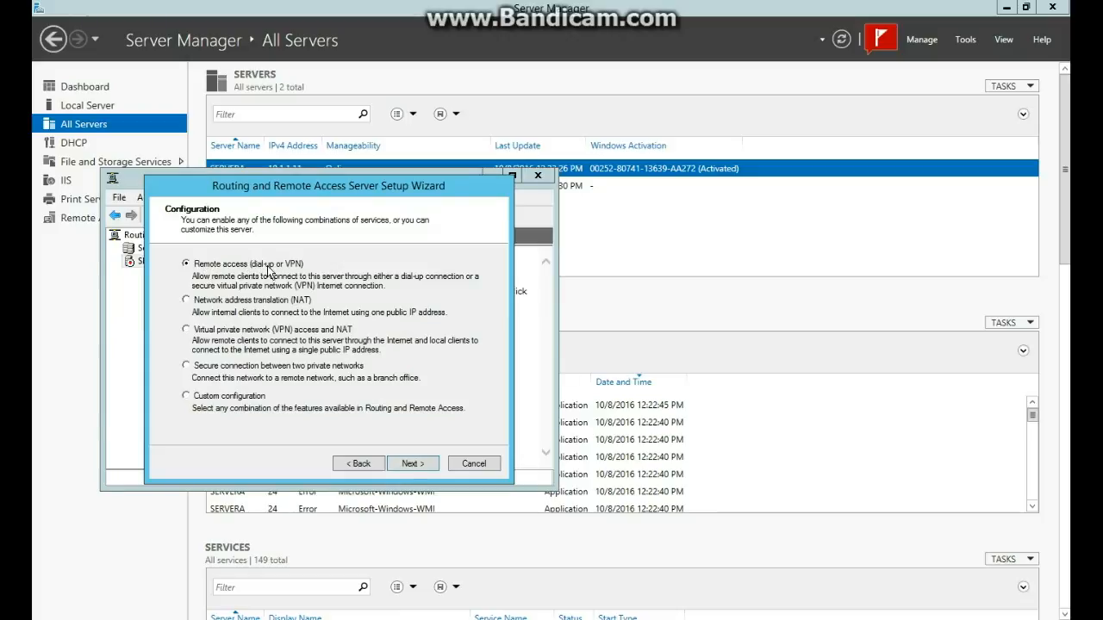
left_click(411, 464)
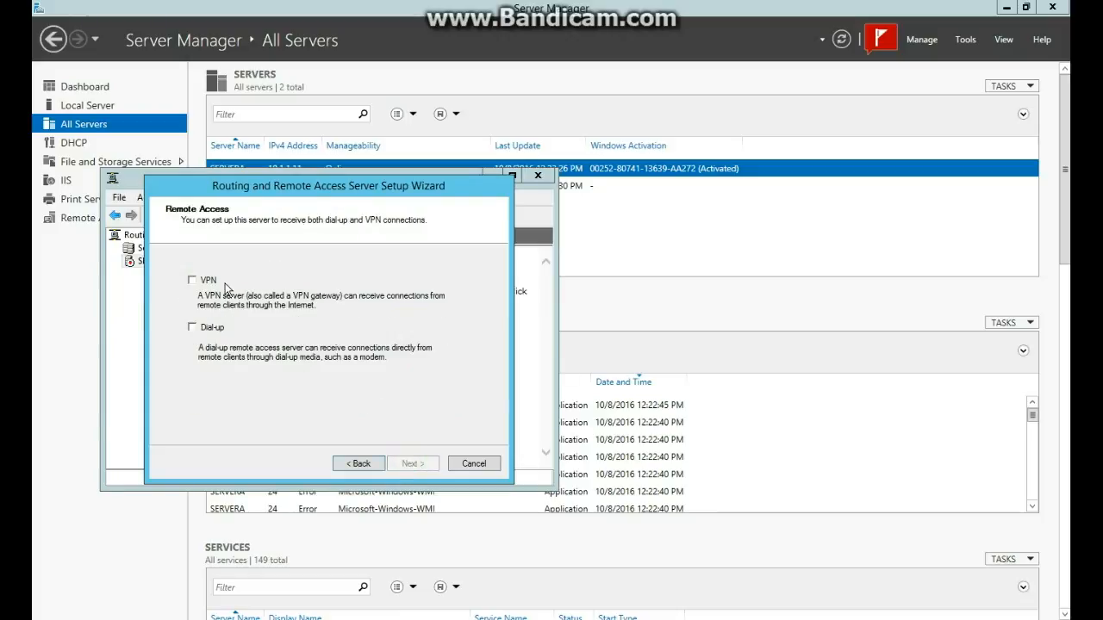
left_click(192, 281)
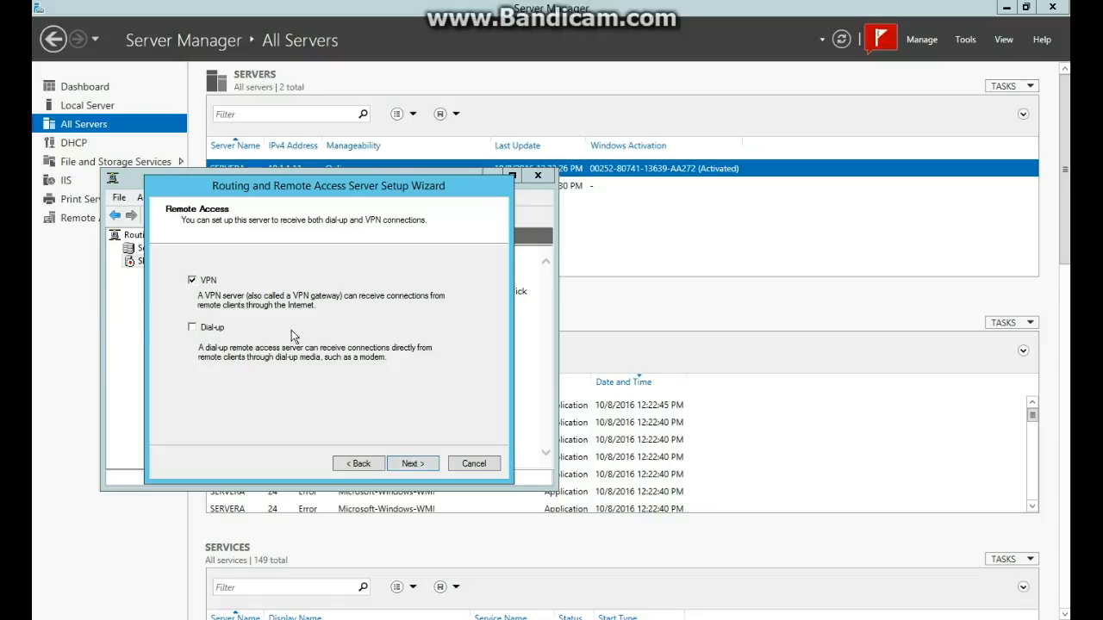
left_click(410, 463)
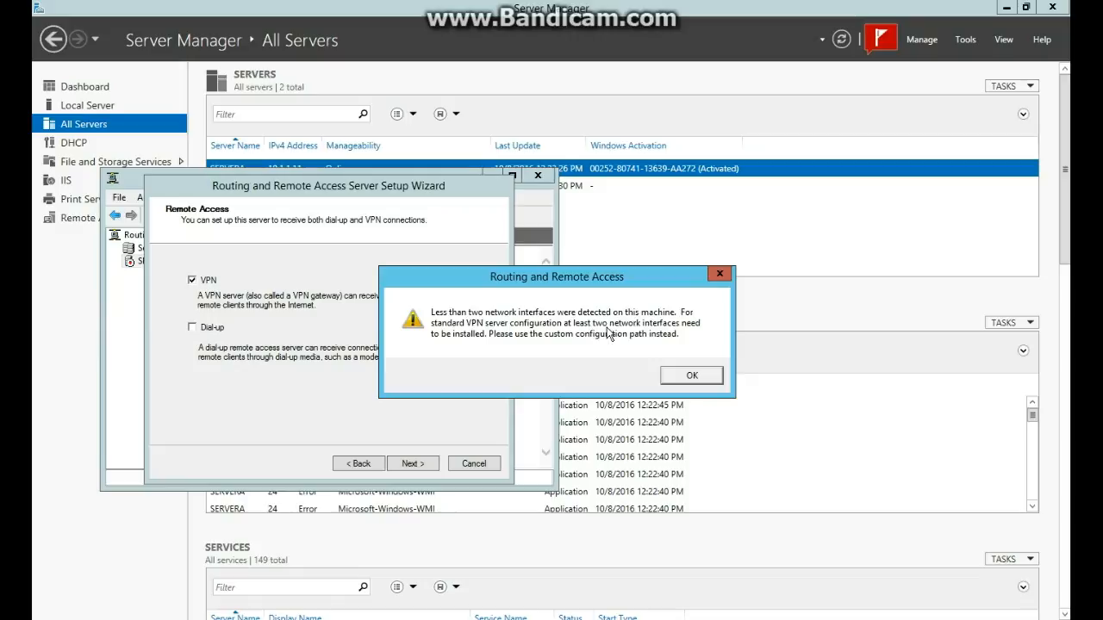
Dismiss the repeated warning that two network interfaces are required.
left_click(694, 376)
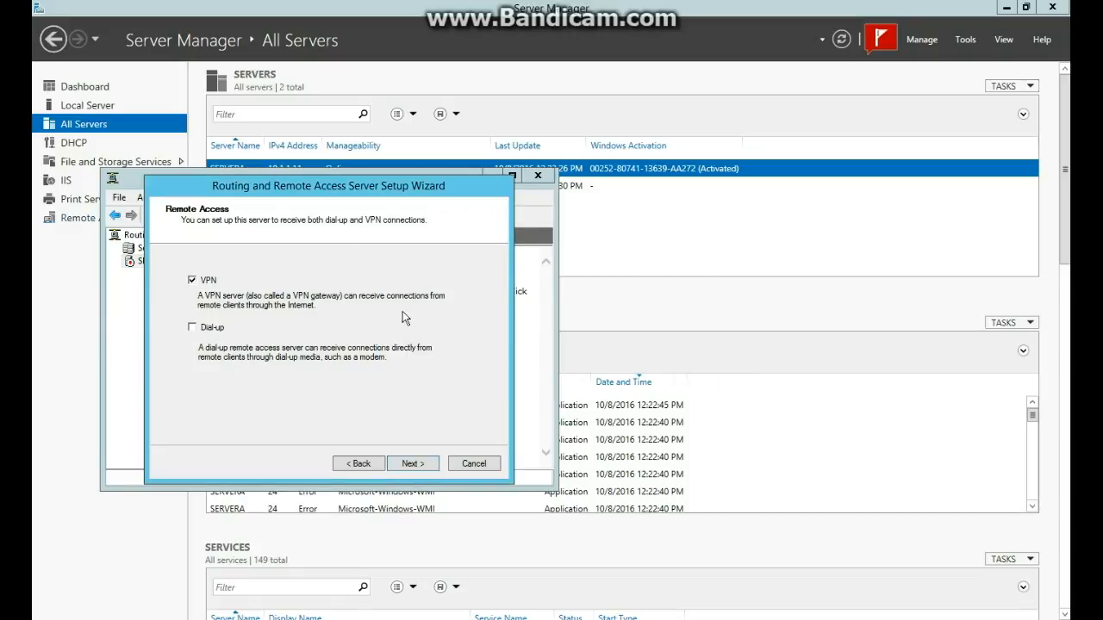
left_click(412, 464)
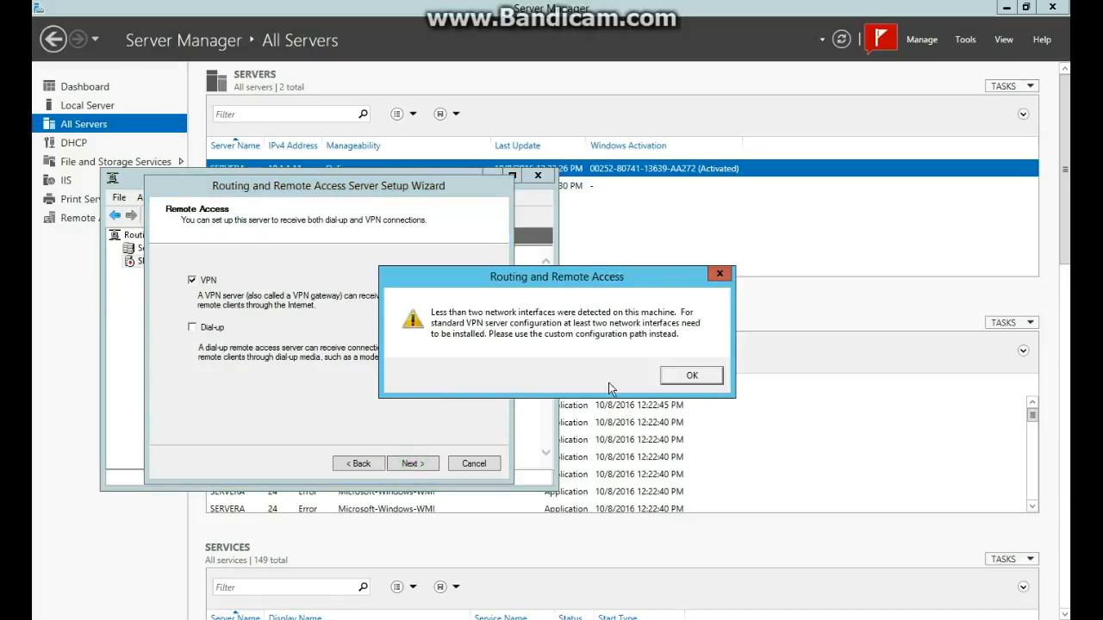
left_click(689, 375)
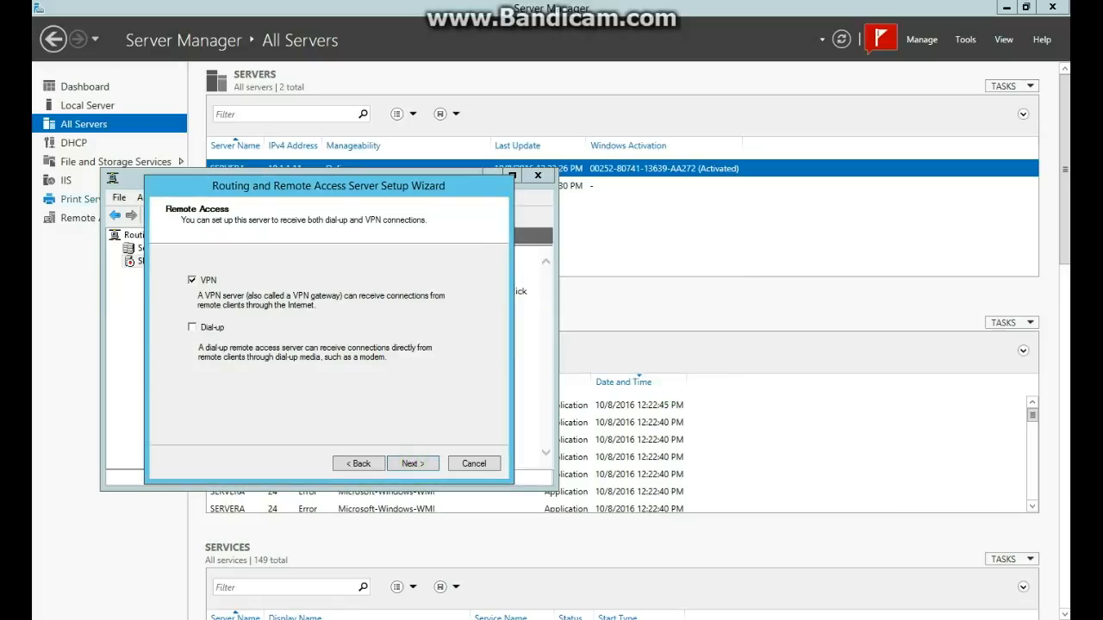
left_click(95, 7)
Add a second network adapter on Custom VMnet2 in the virtual machine's settings.
left_click(335, 258)
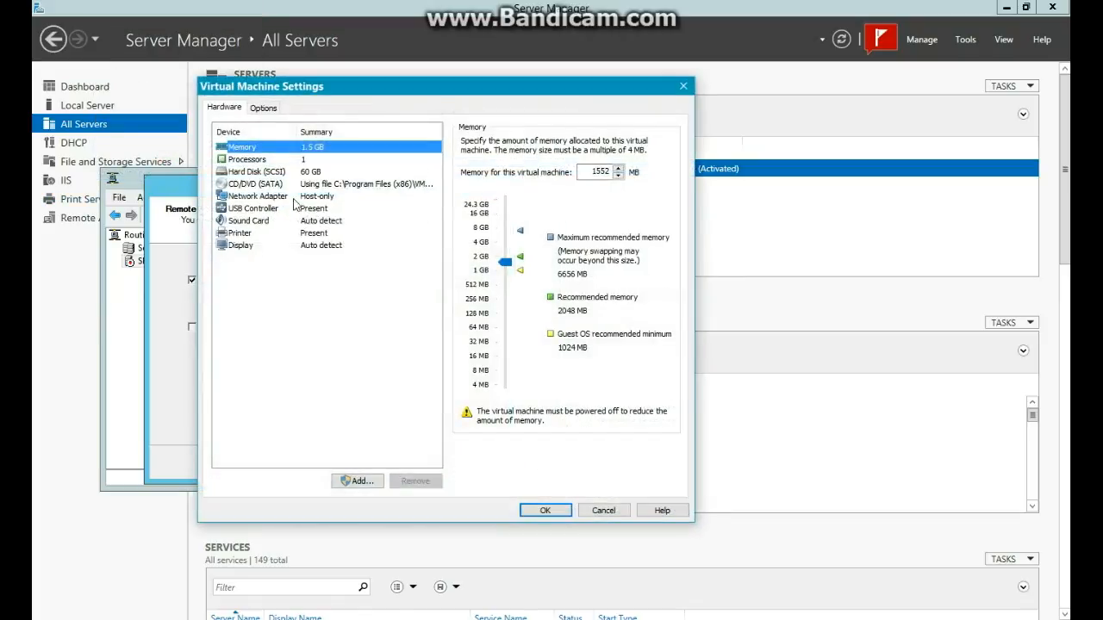
left_click(300, 191)
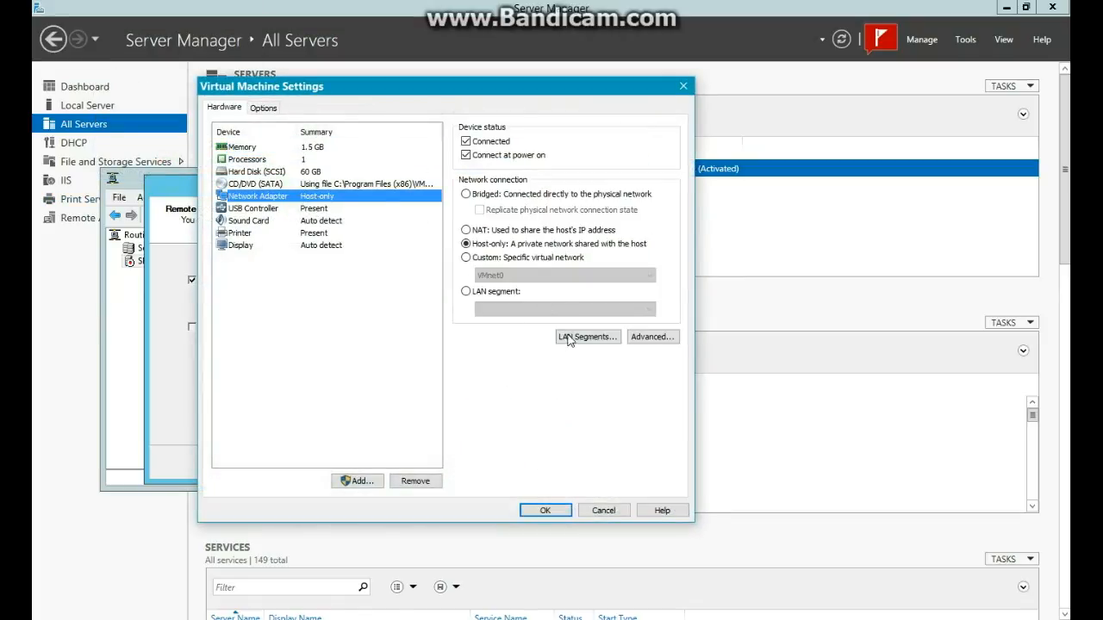
left_click(358, 481)
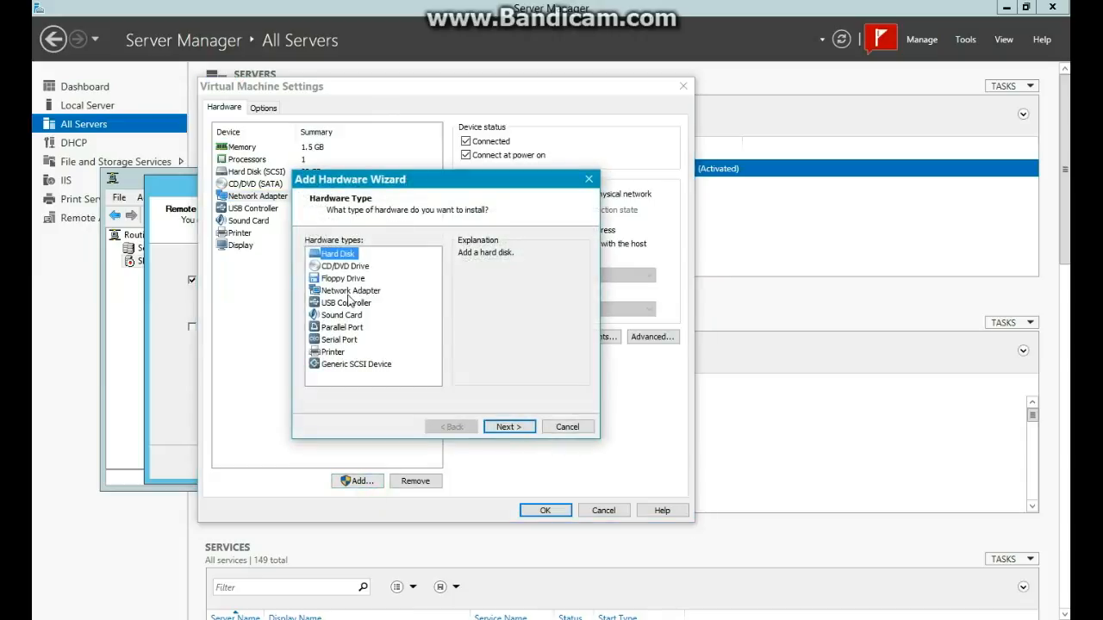
left_click(349, 291)
left_click(516, 427)
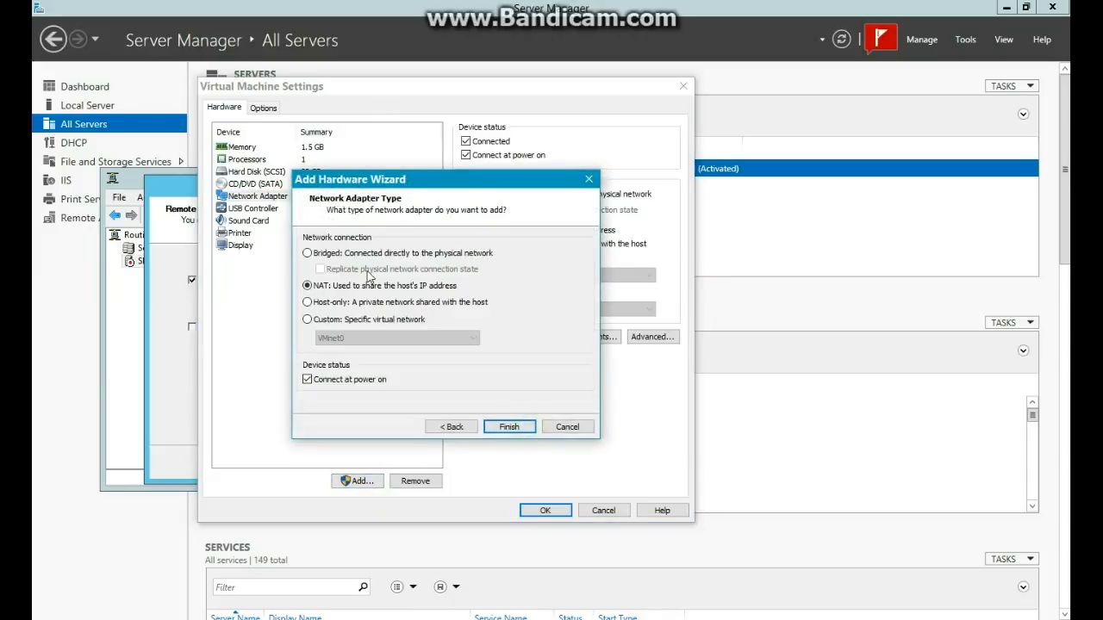
left_click(332, 320)
left_click(396, 338)
left_click(340, 370)
left_click(501, 427)
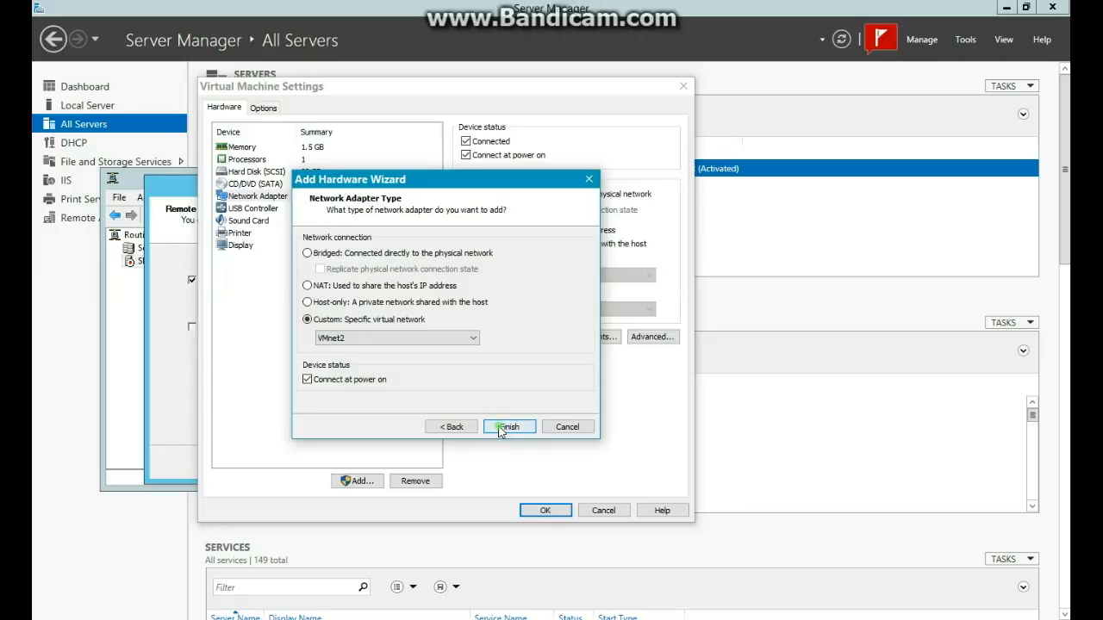
left_click(545, 511)
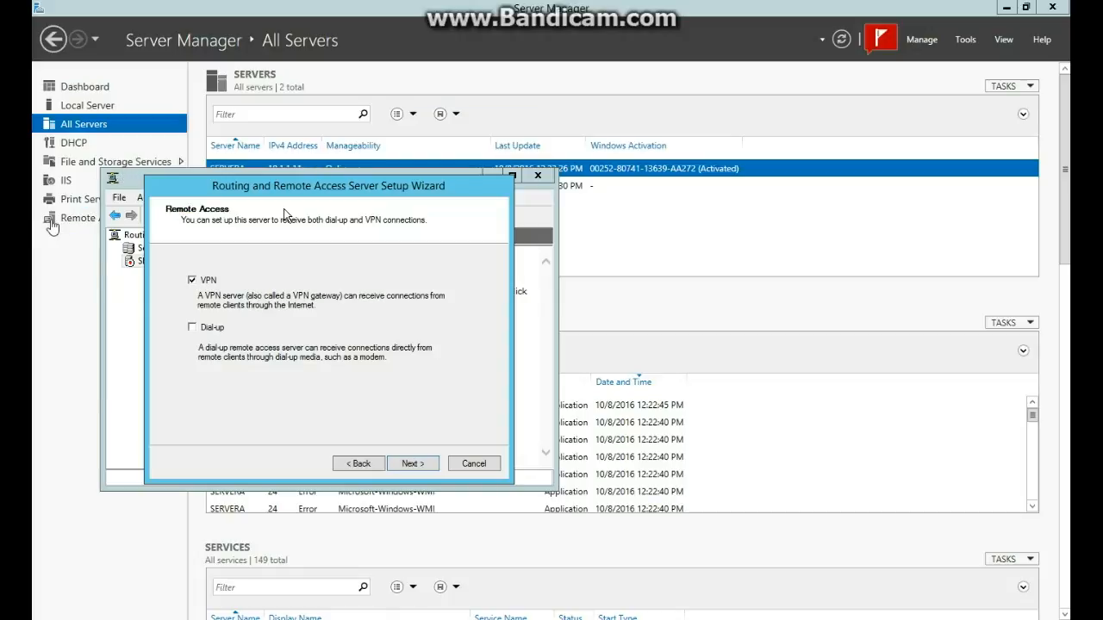
Dismiss the two-interface warning again and cancel the failed setup wizard.
left_click(412, 464)
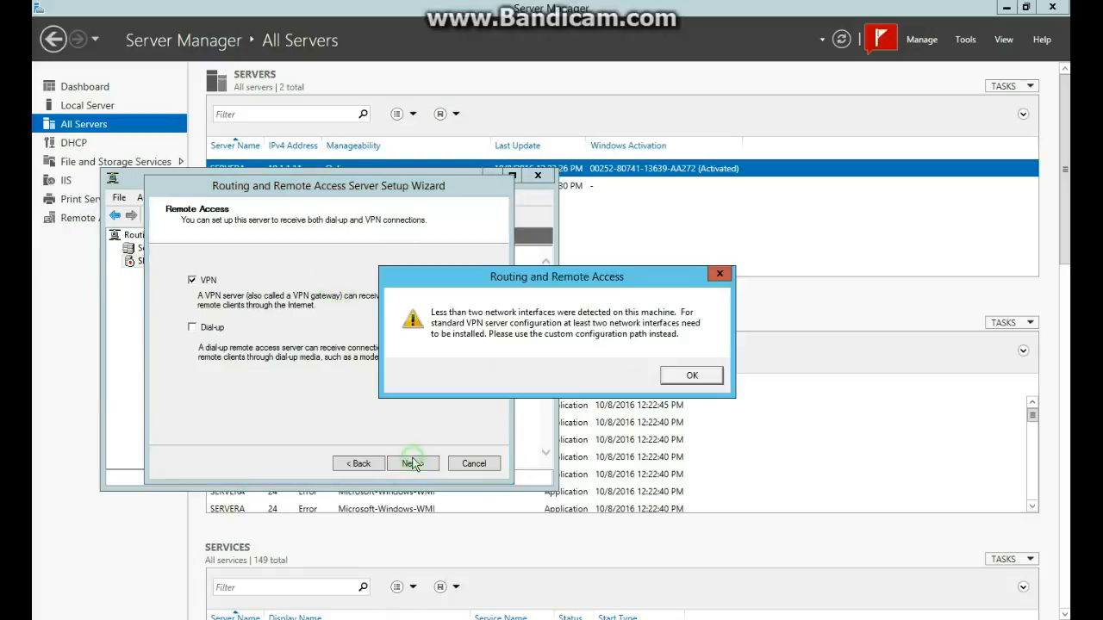
left_click(691, 377)
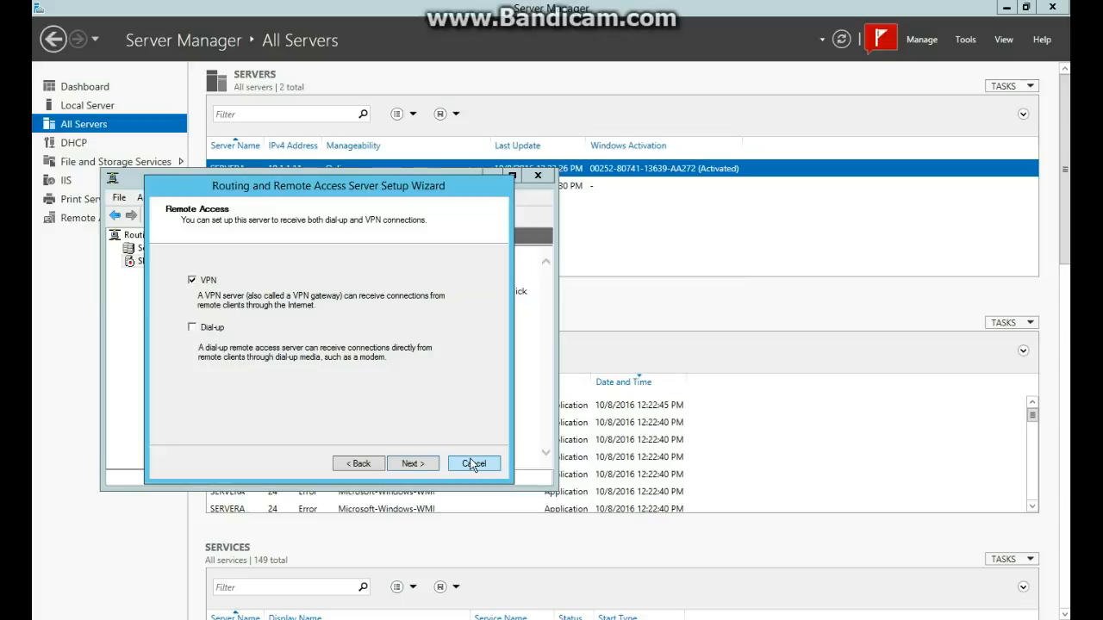
left_click(427, 462)
left_click(668, 381)
left_click(476, 463)
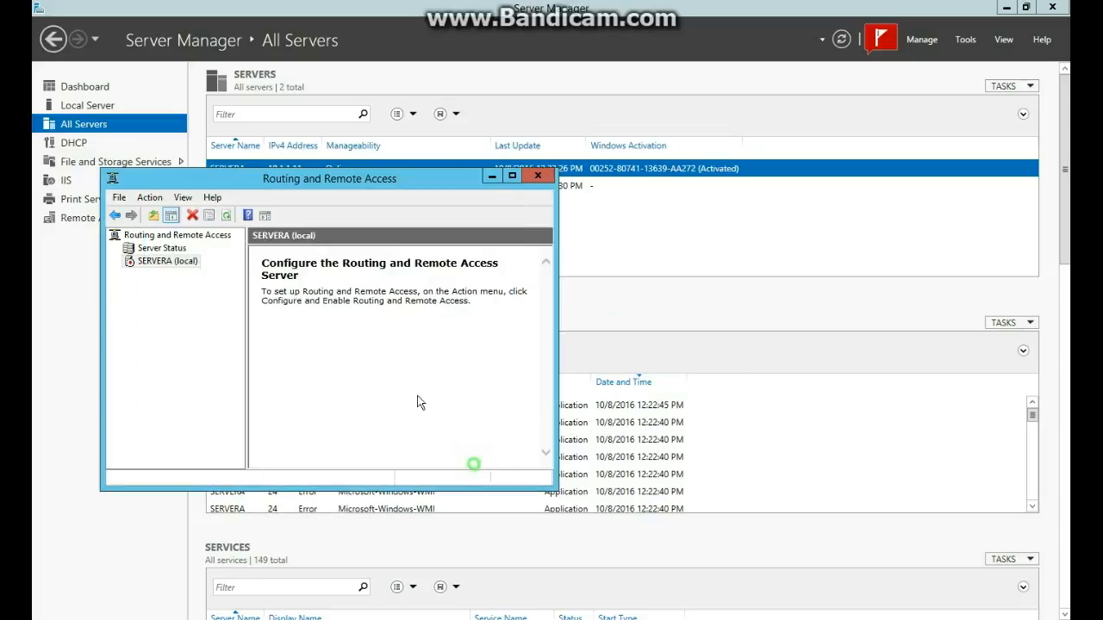
Rerun the setup as a VPN server on Ethernet1 with static packet filters turned off.
right_click(172, 260)
left_click(206, 266)
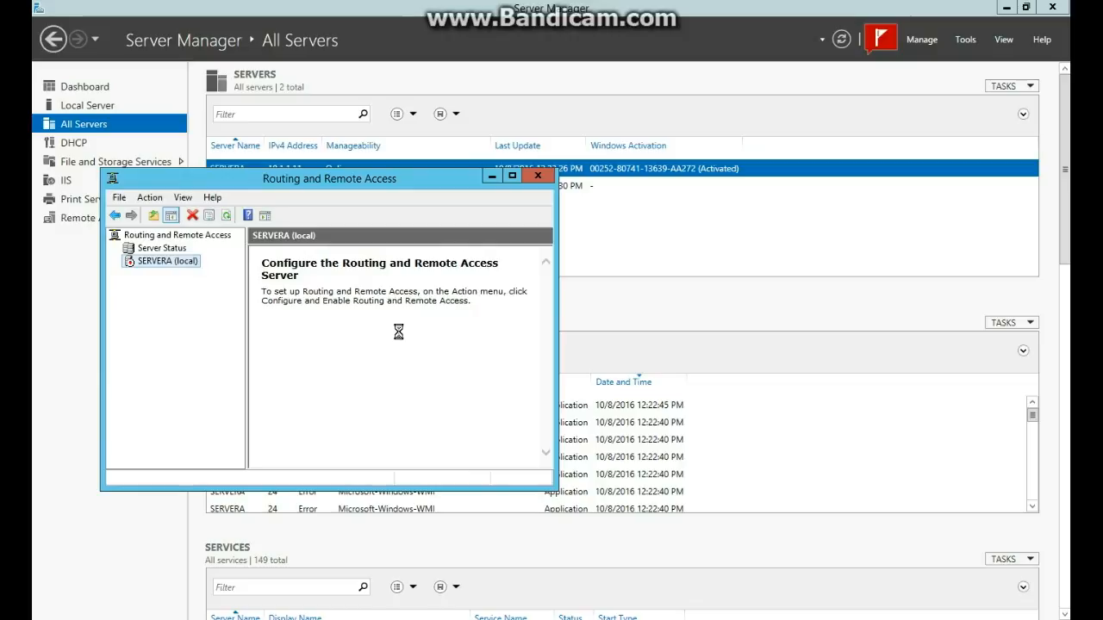
left_click(407, 464)
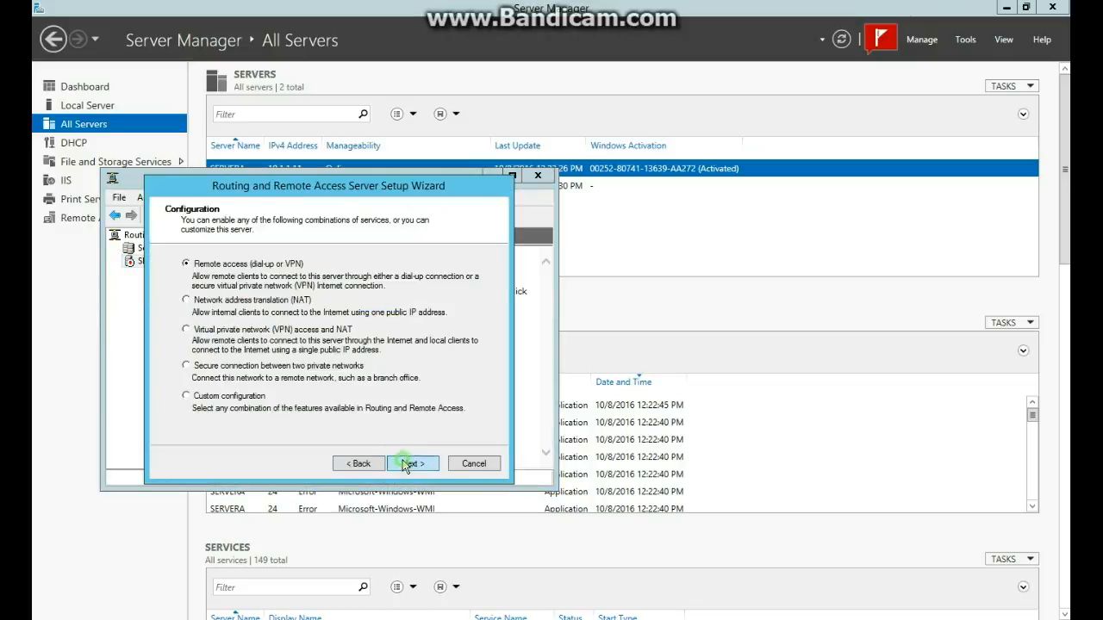
left_click(407, 465)
left_click(194, 279)
left_click(403, 465)
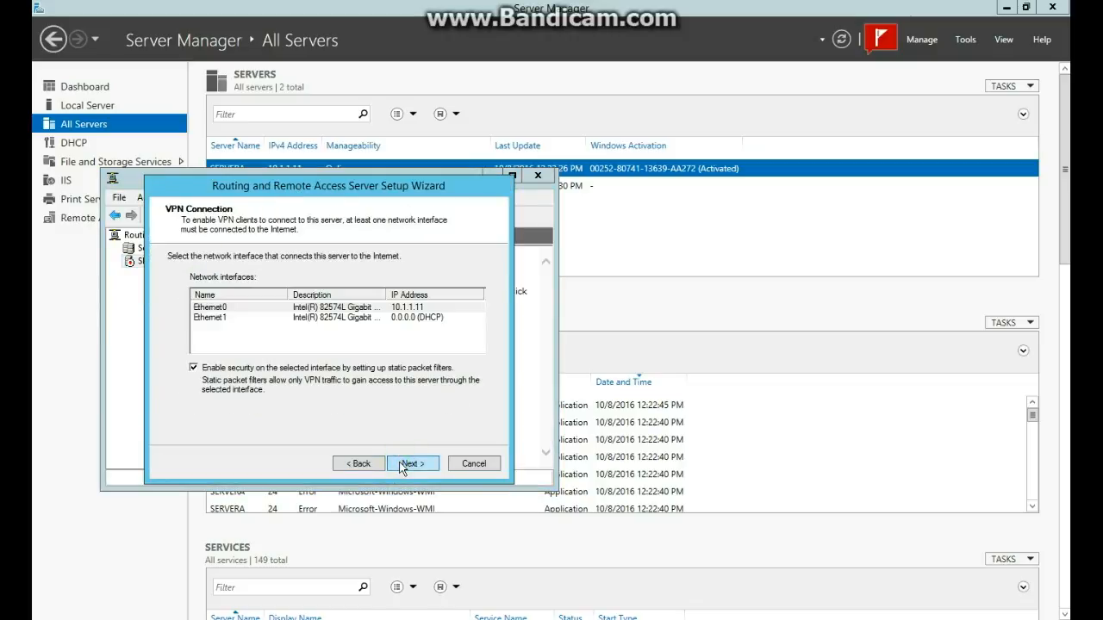
left_click(227, 317)
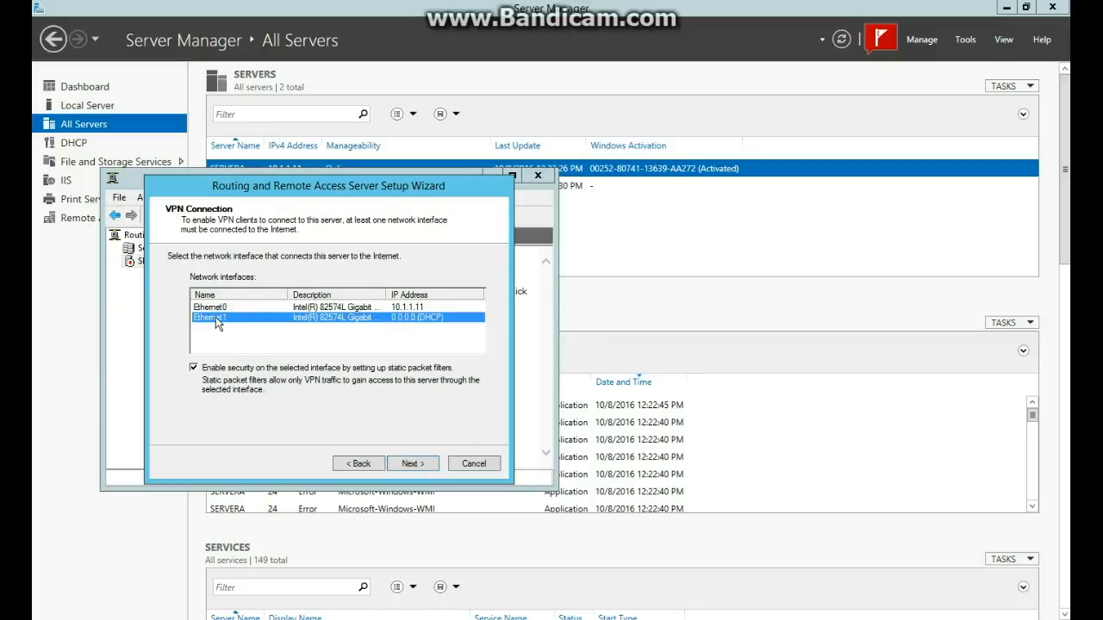
left_click(310, 366)
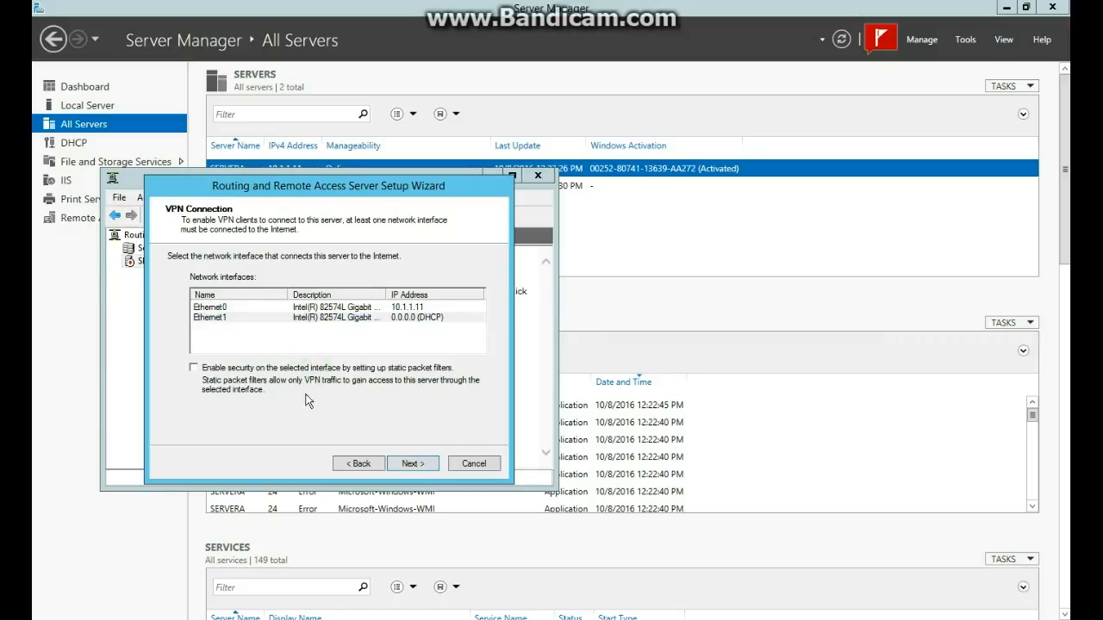
left_click(413, 463)
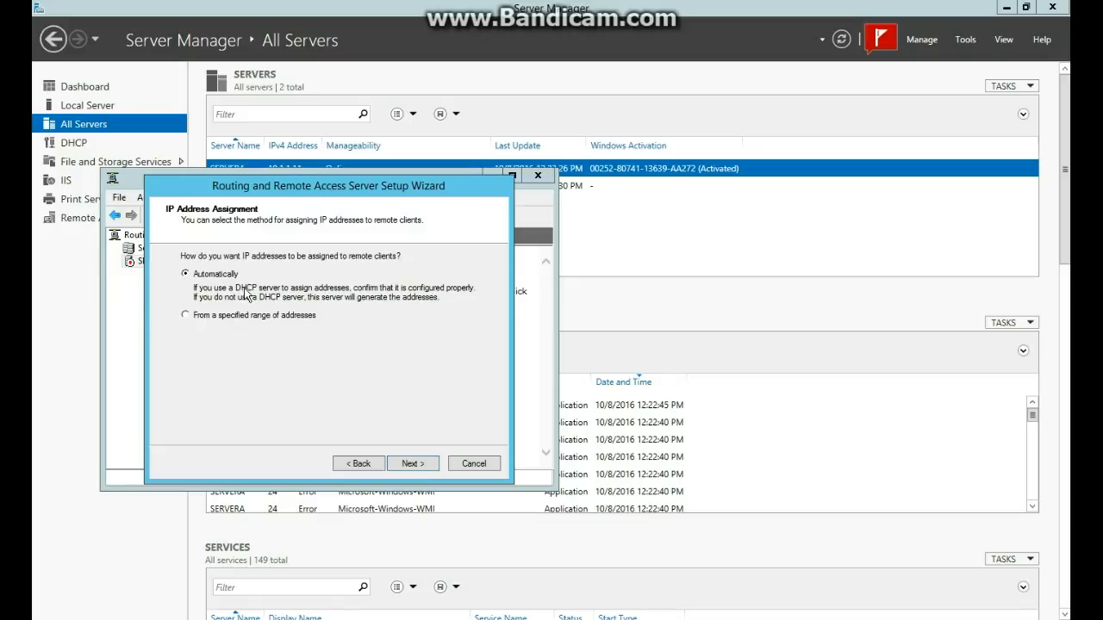
Assign client addresses from a new range starting at 10.1.1.50.
left_click(204, 319)
left_click(396, 464)
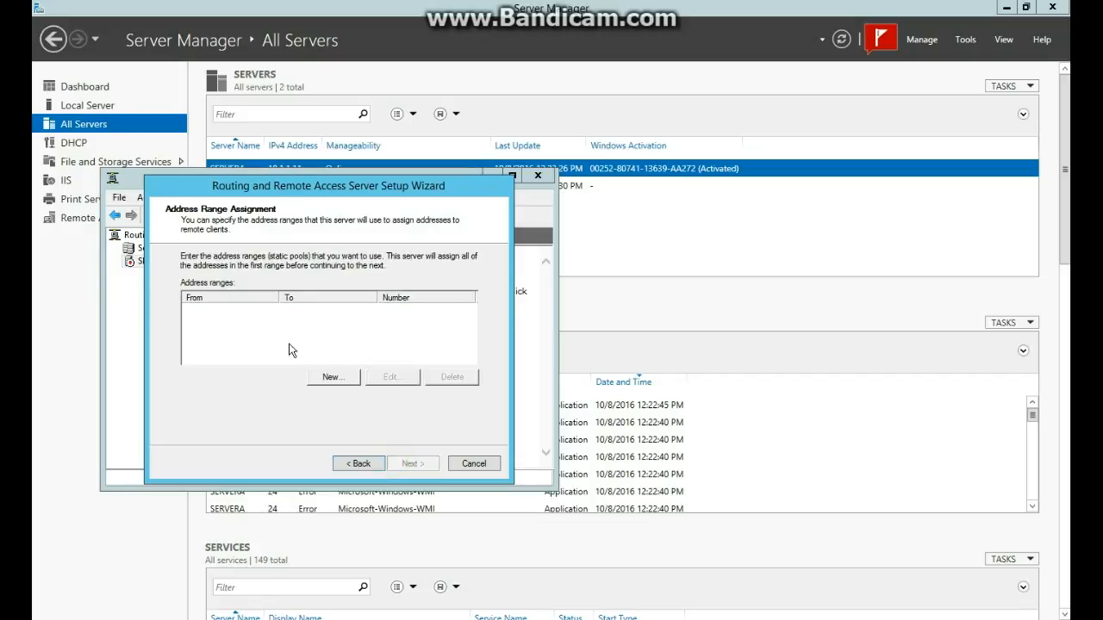
left_click(341, 380)
left_click(318, 315)
type("10 . 1 . 1 . 0")
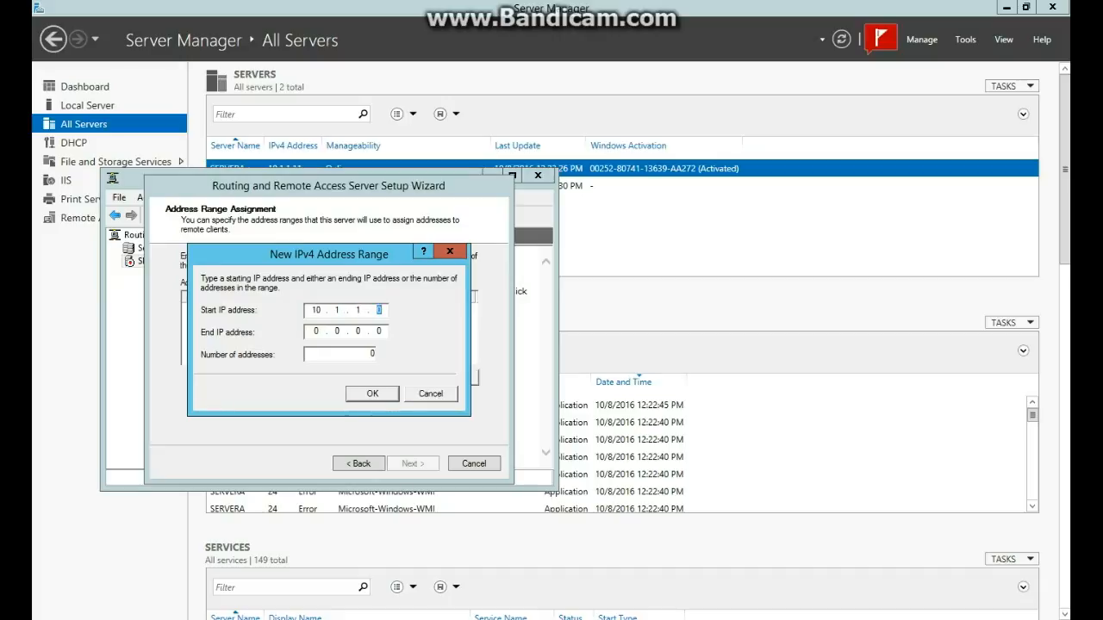
type("50")
key("Tab")
type("10")
left_click(361, 398)
Keep local authentication instead of RADIUS, finish the setup, and acknowledge the DHCP relay notice.
left_click(411, 463)
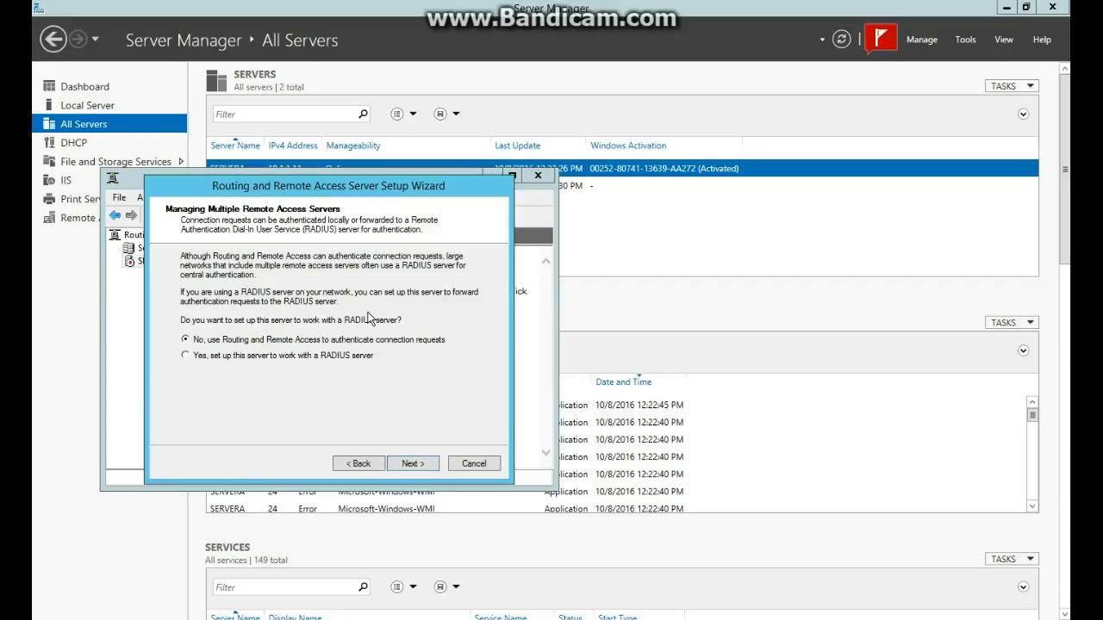
left_click(404, 464)
left_click(411, 466)
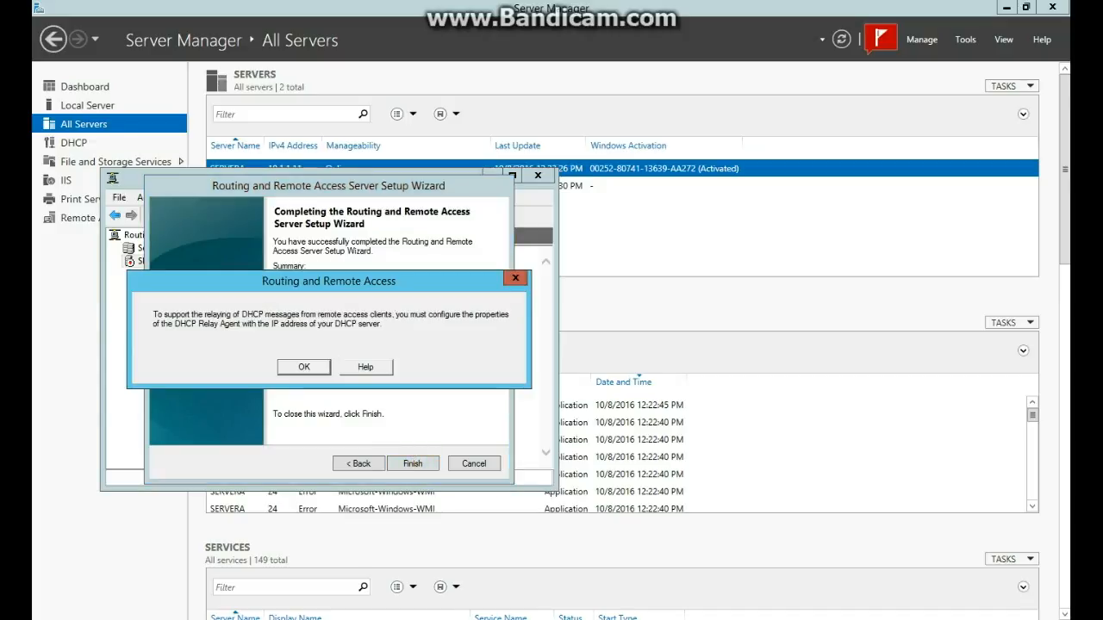
key("Return")
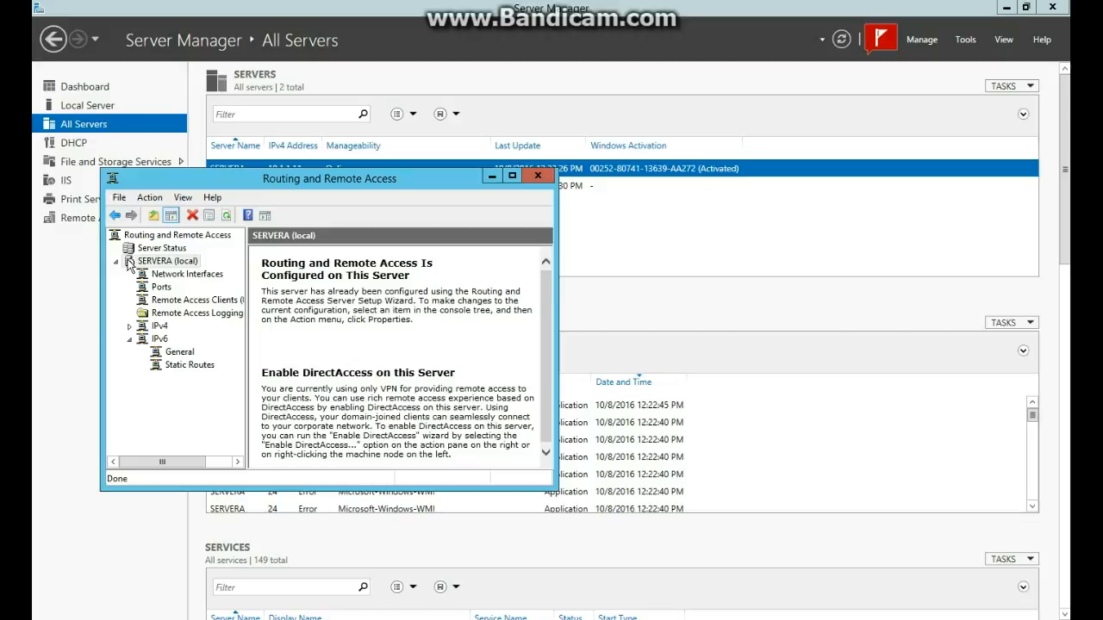
Launch NPS from the Remote Access Logging & Policies node under SERVERA.
left_click(162, 314)
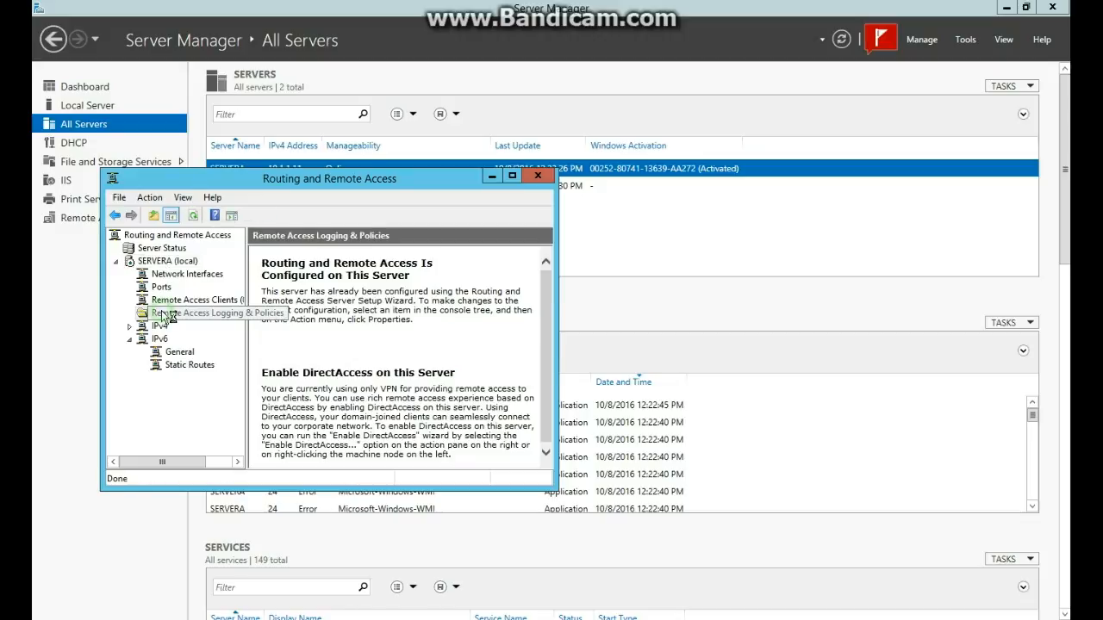
right_click(184, 315)
left_click(198, 320)
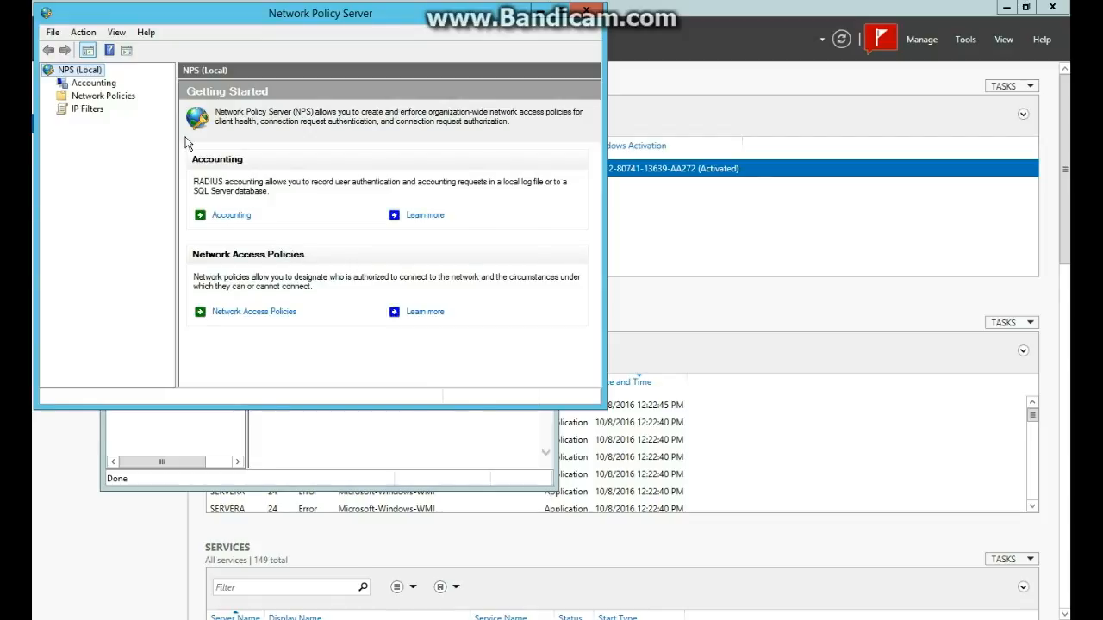
Create a new network policy named 'Marketing Access' for Remote Access Server (VPN-Dial up).
left_click(110, 95)
right_click(113, 97)
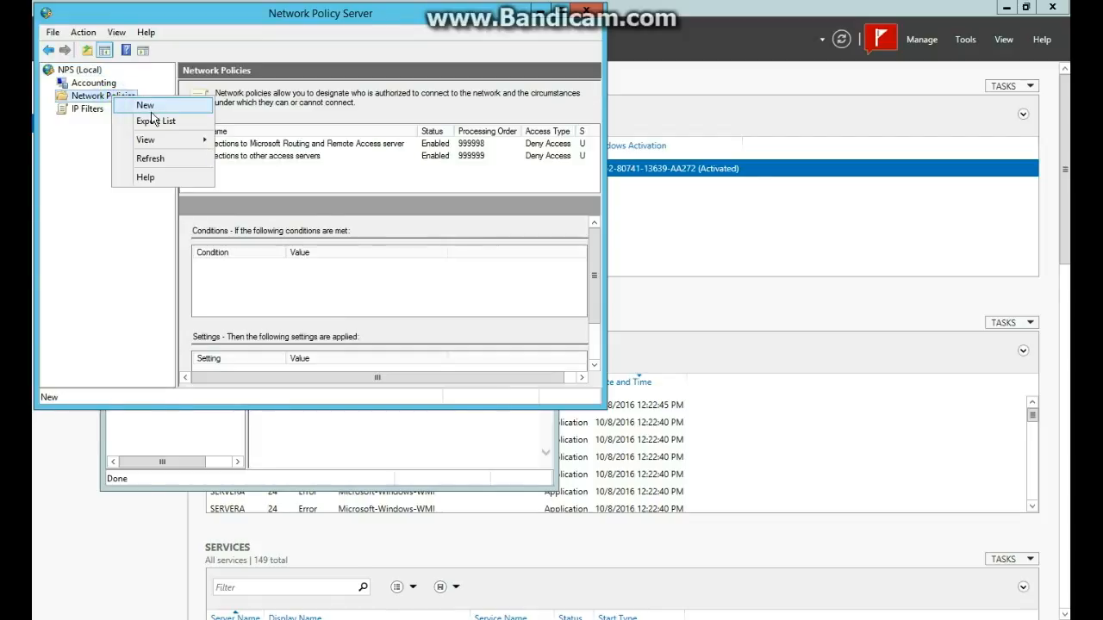
left_click(144, 105)
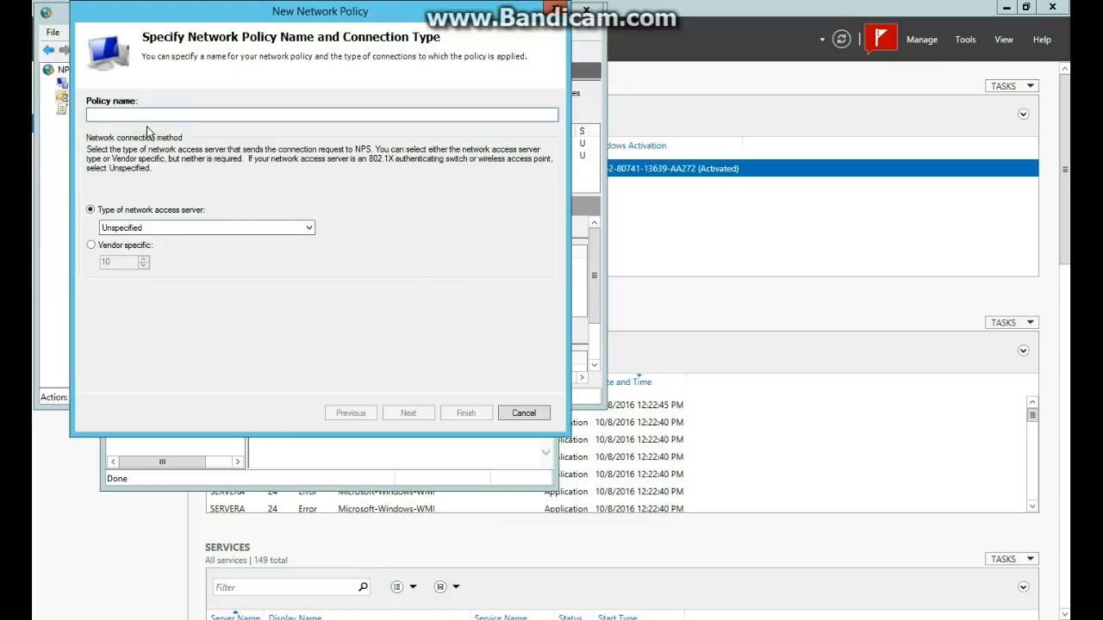
type("Marketing Access")
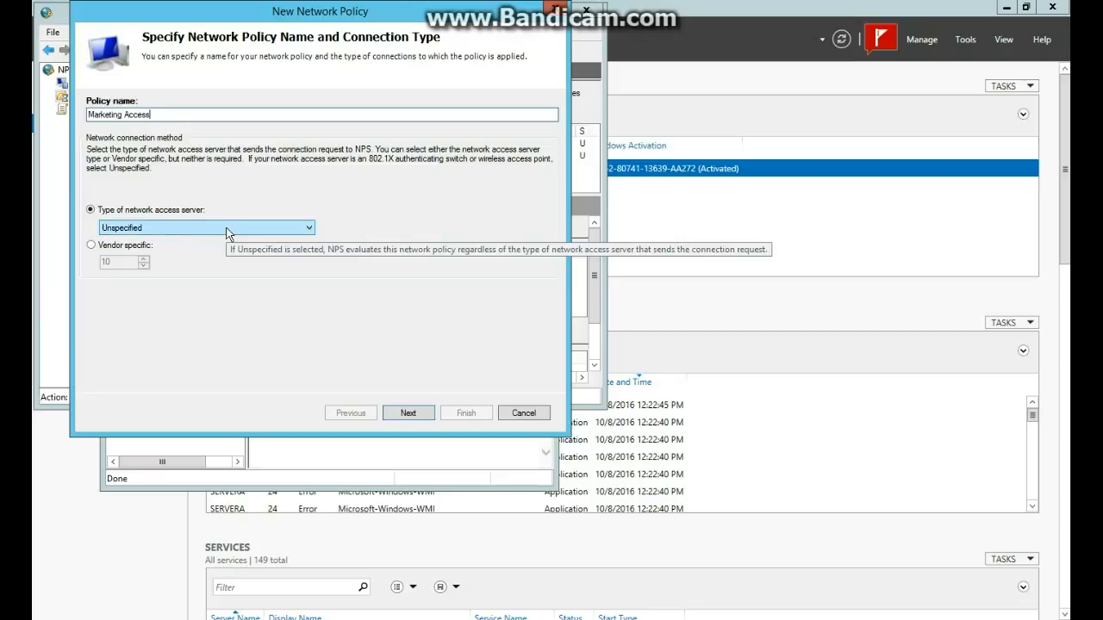
left_click(164, 228)
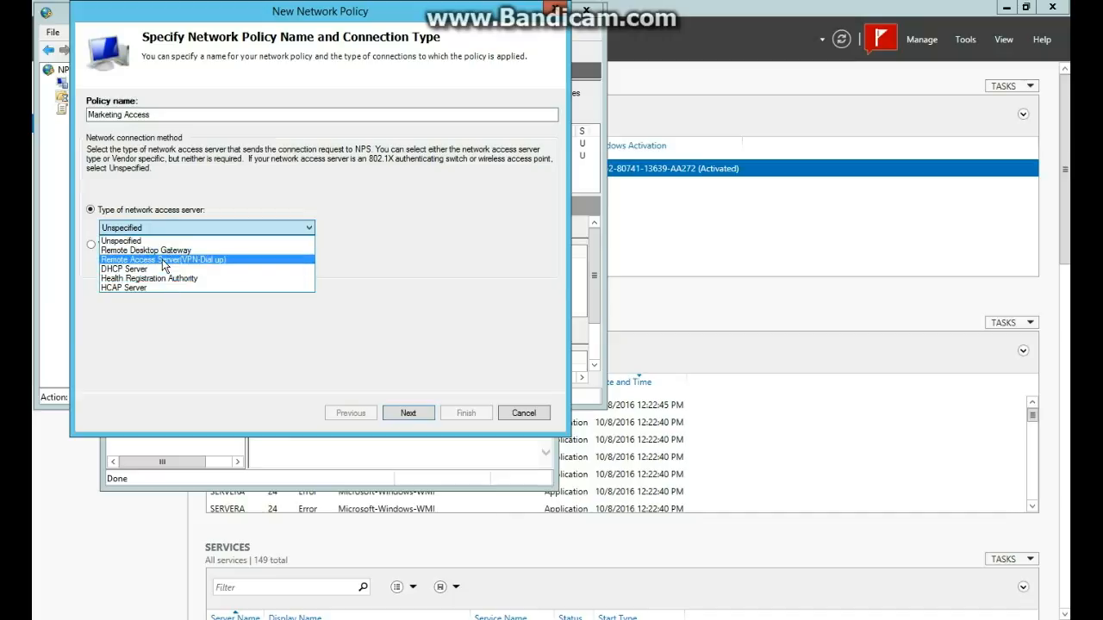
left_click(162, 259)
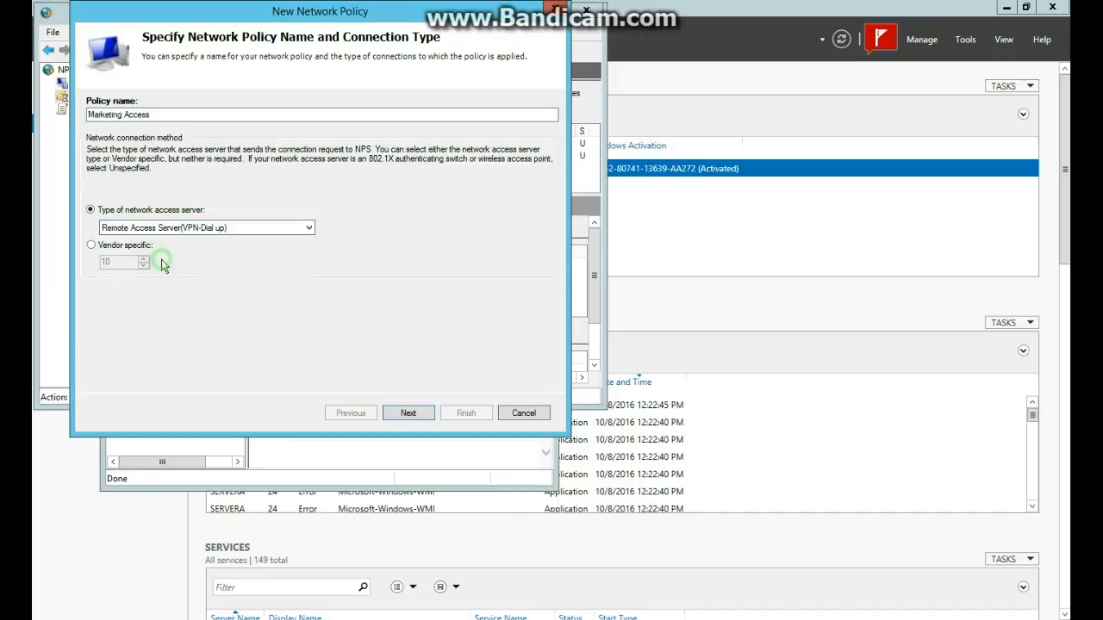
left_click(417, 413)
Add a User Groups condition matching the Marketing group.
left_click(409, 354)
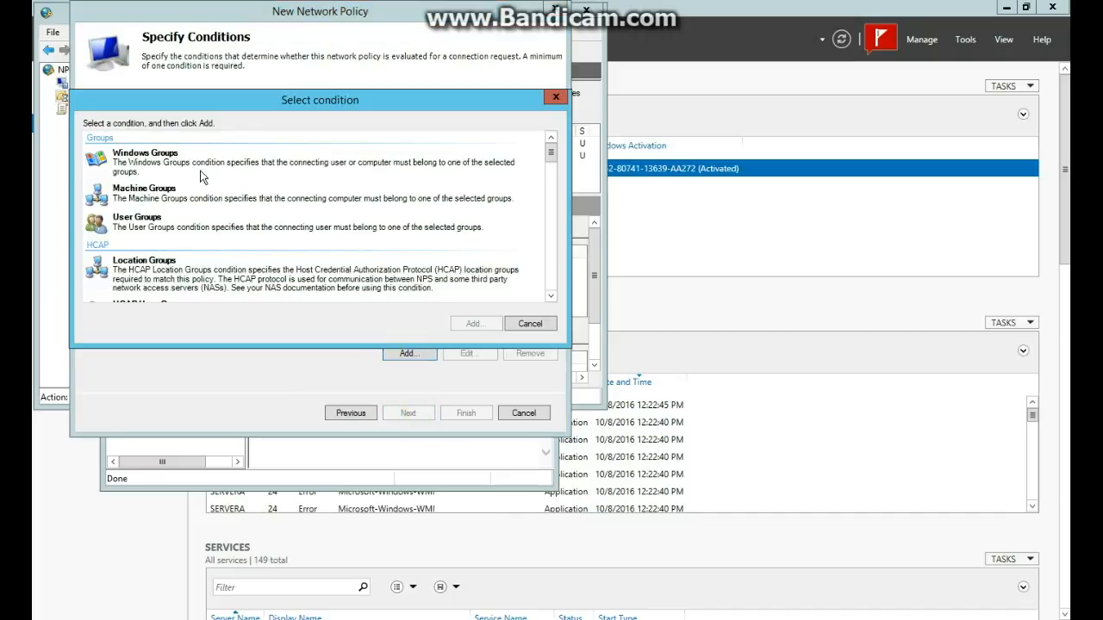
left_click(151, 225)
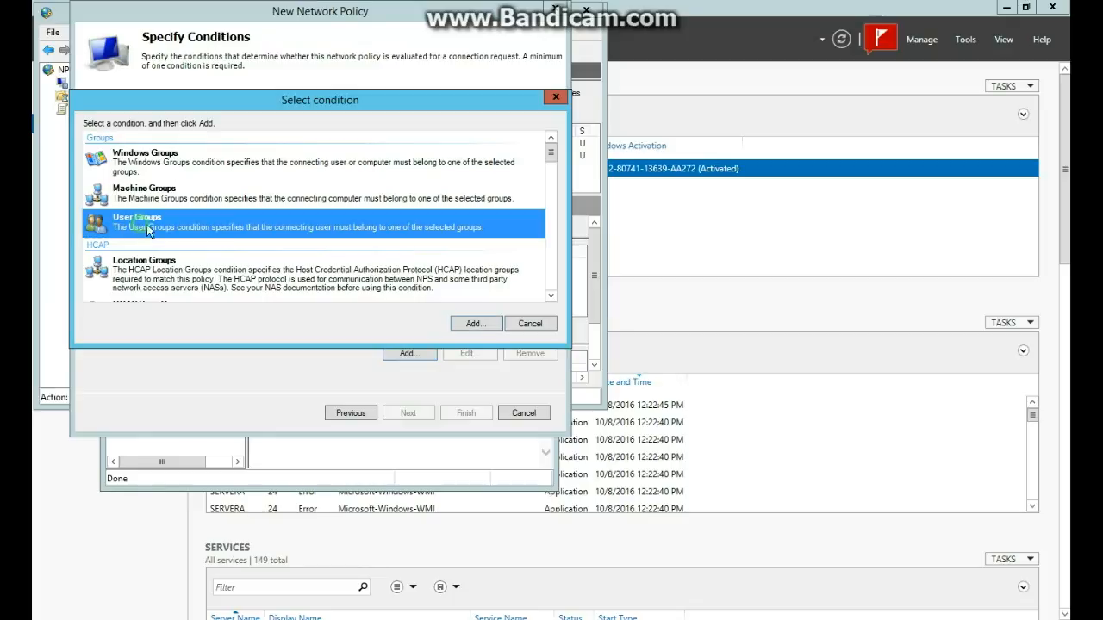
left_click(469, 326)
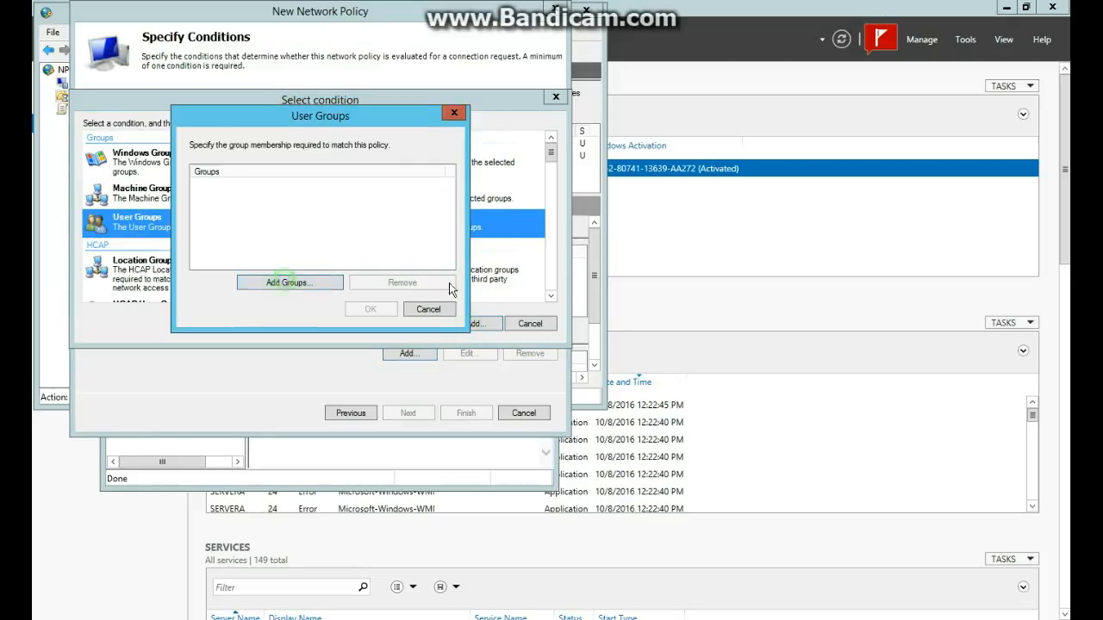
left_click(293, 281)
type("Marketing")
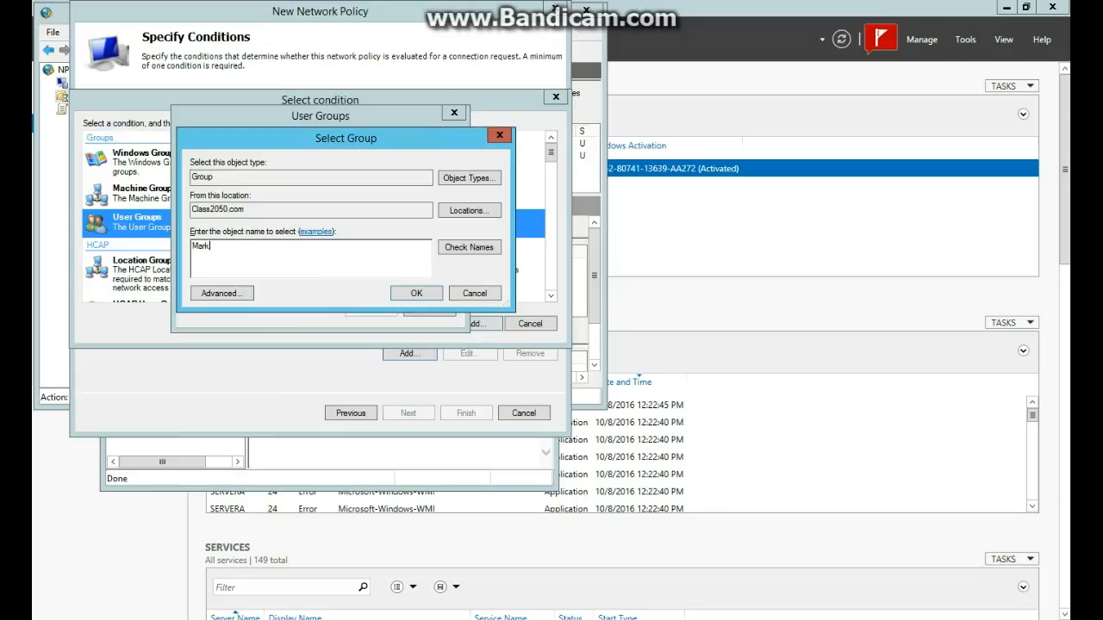
left_click(458, 249)
left_click(417, 294)
left_click(373, 306)
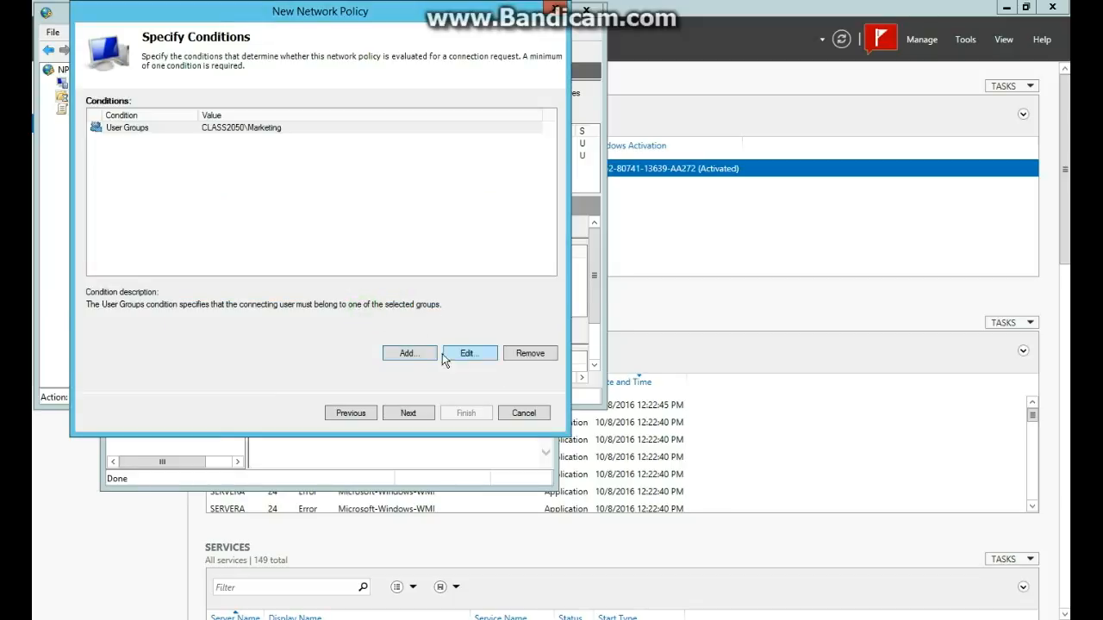
left_click(414, 409)
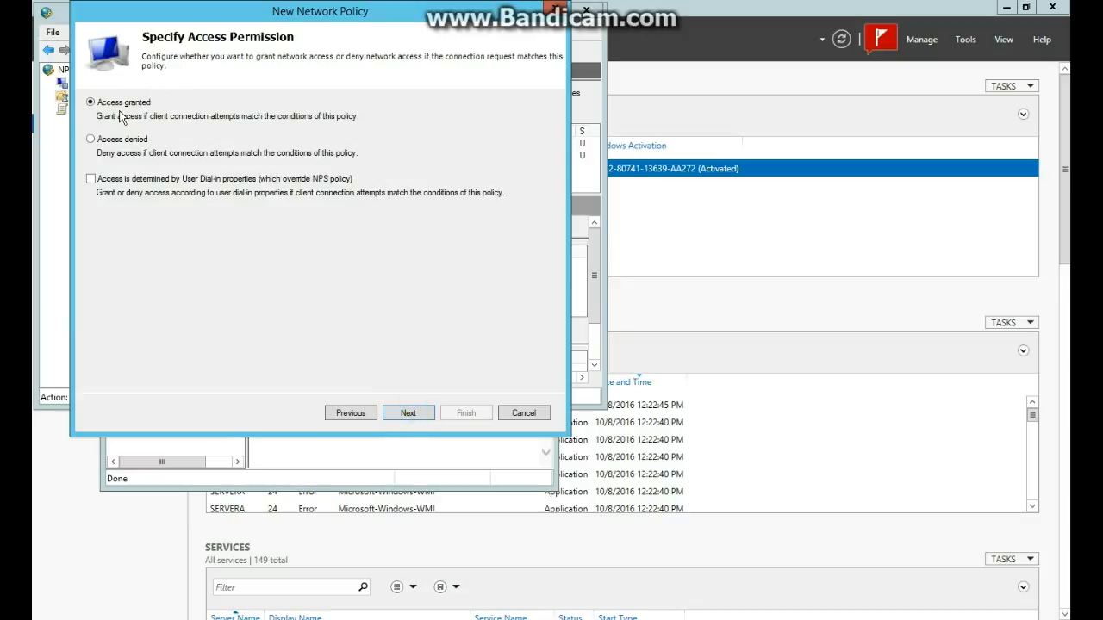
Keep access granted with default authentication methods and constraints, and finish creating the policy.
left_click(405, 413)
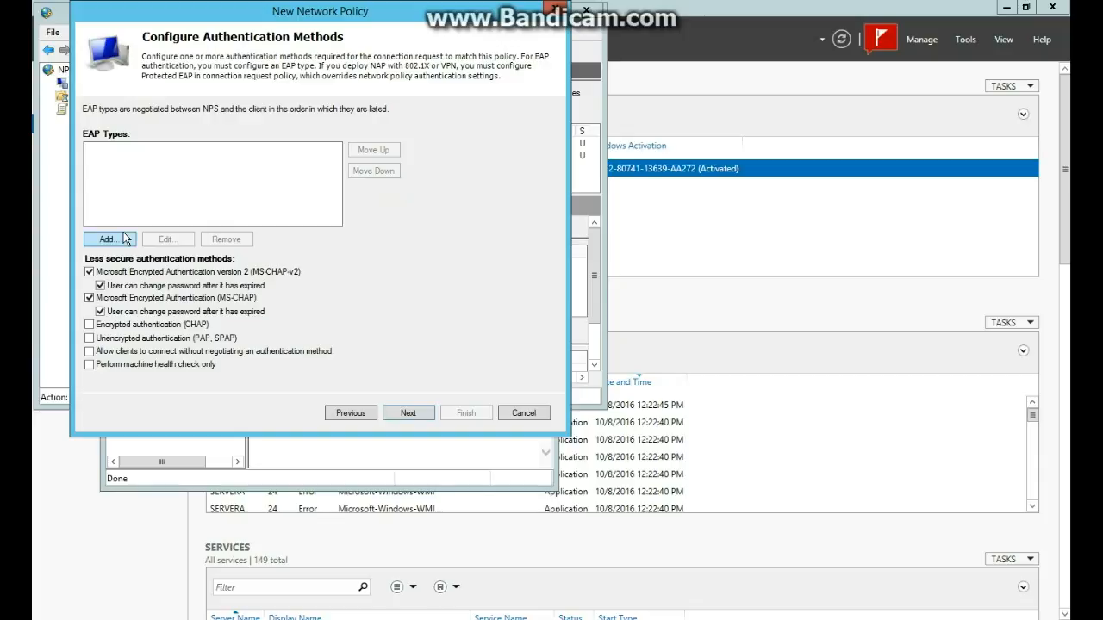
left_click(407, 416)
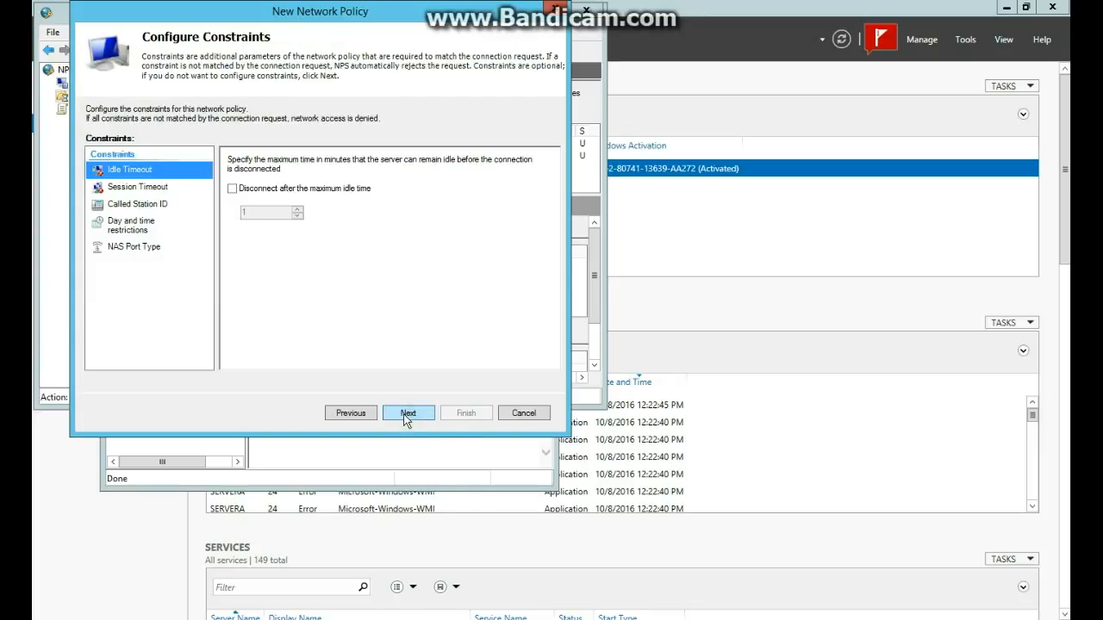
left_click(406, 414)
left_click(353, 414)
left_click(411, 413)
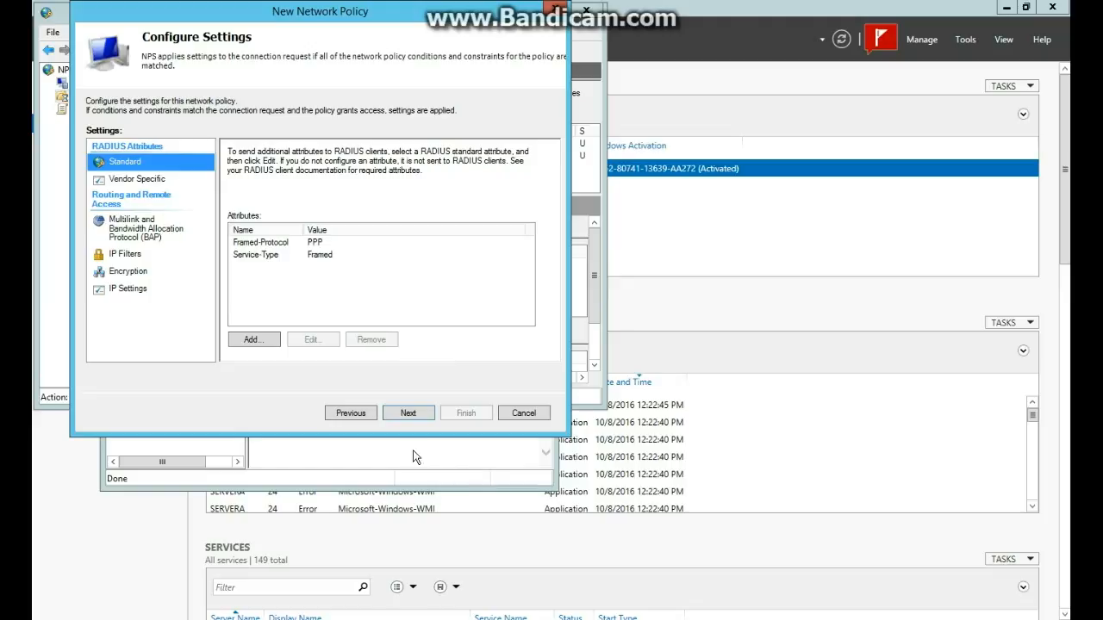
left_click(408, 414)
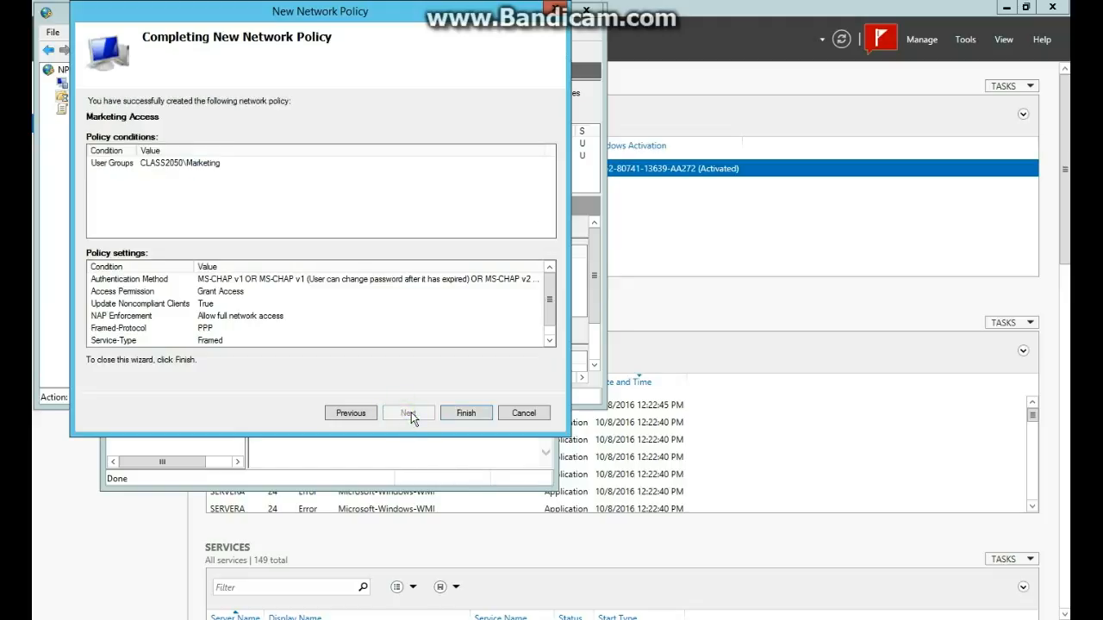
left_click(466, 413)
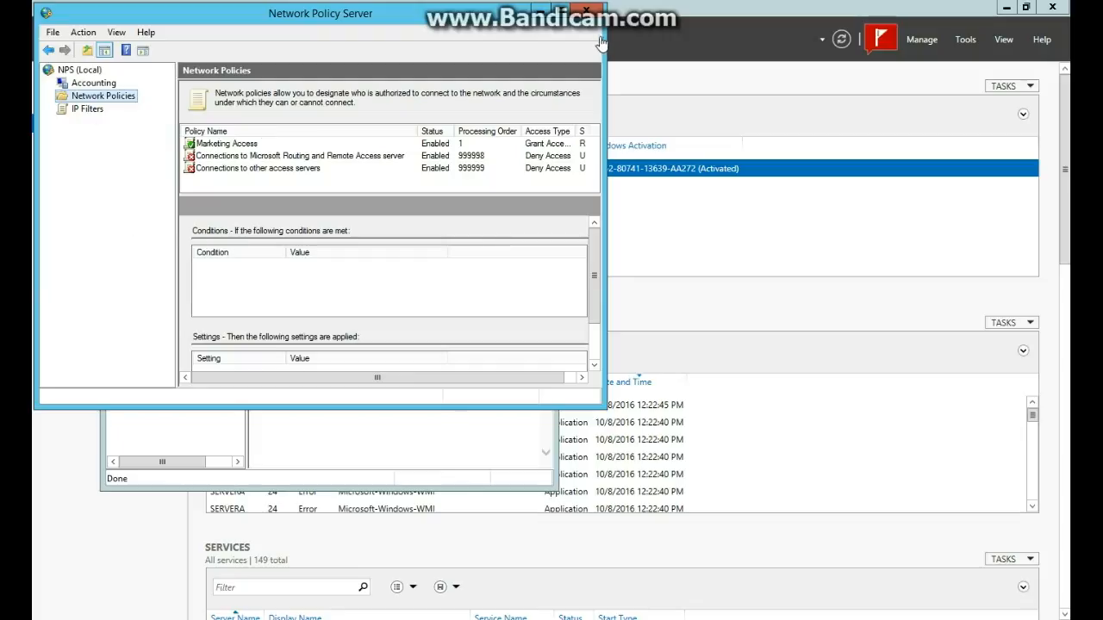
Close NPS and open SERVERA's properties on the Security tab.
left_click(586, 13)
left_click(168, 261)
right_click(170, 263)
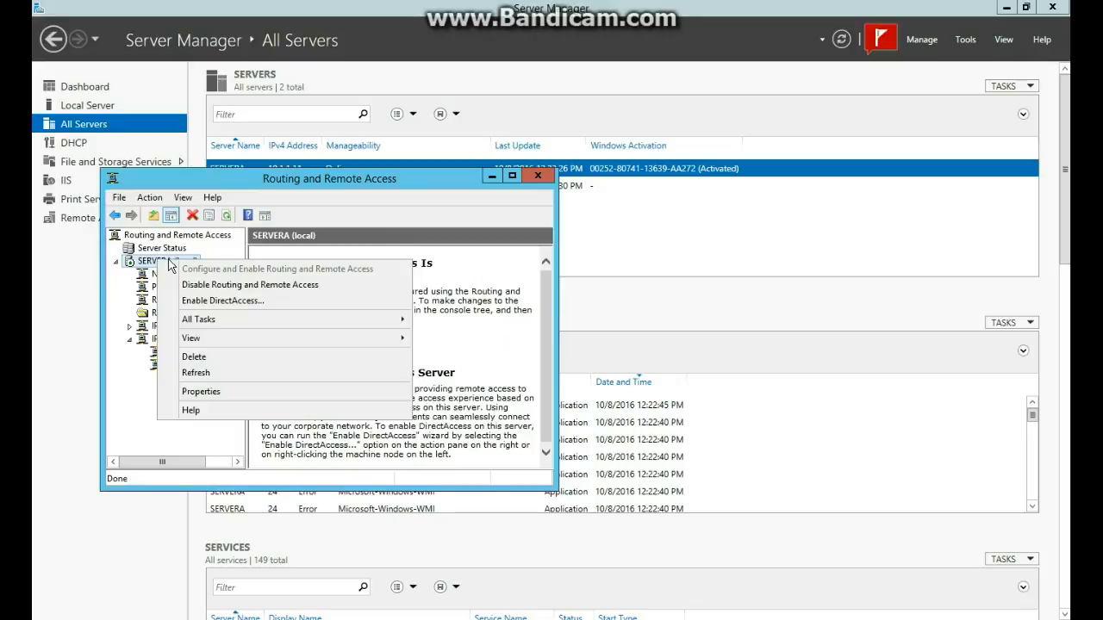
left_click(201, 391)
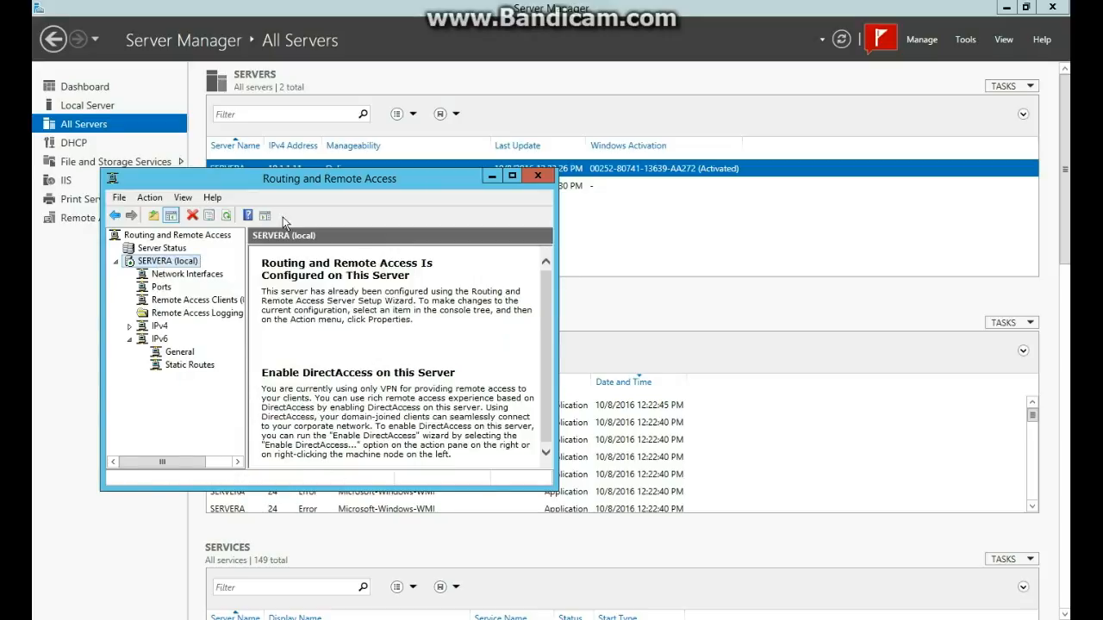
left_click(246, 156)
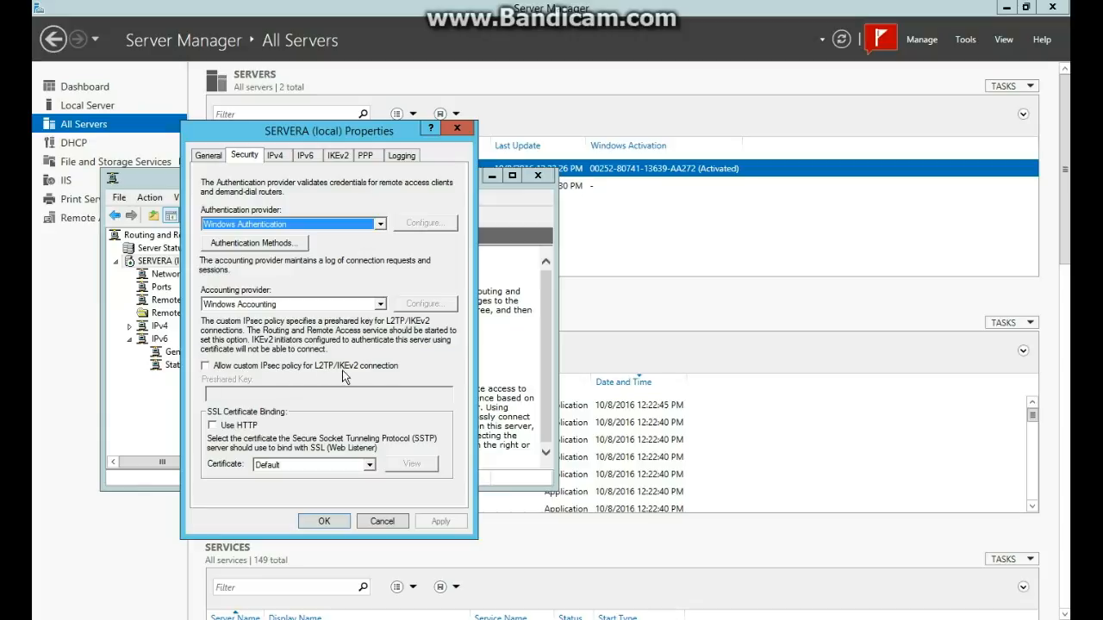
Allow a custom IPsec policy for L2TP with a preshared key, acknowledging the restart warning.
left_click(205, 366)
left_click(230, 393)
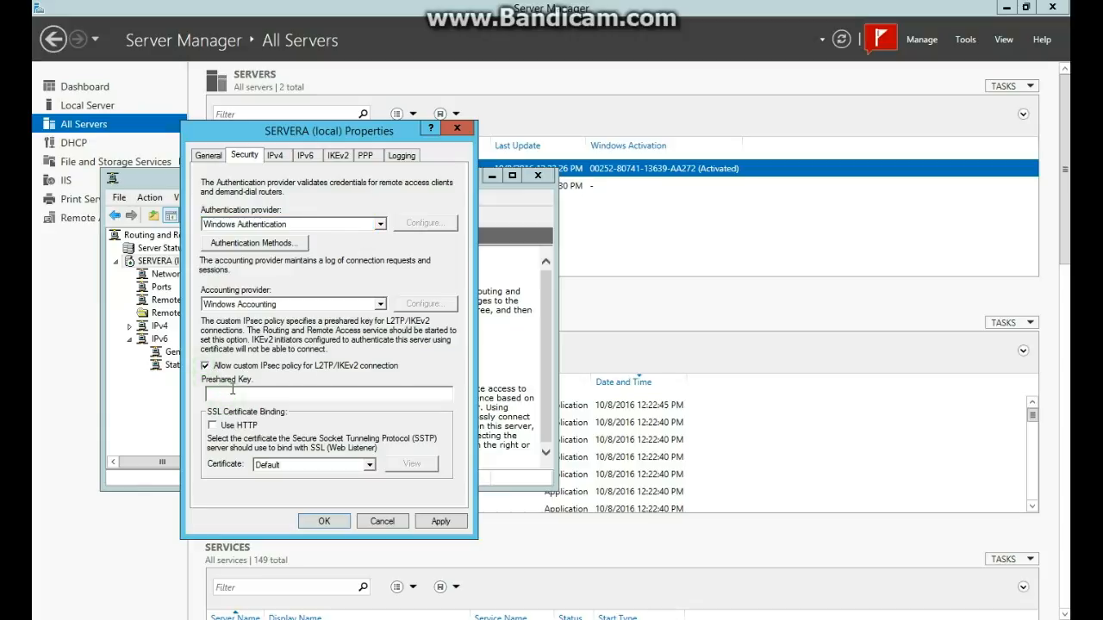
type("123")
left_click(436, 521)
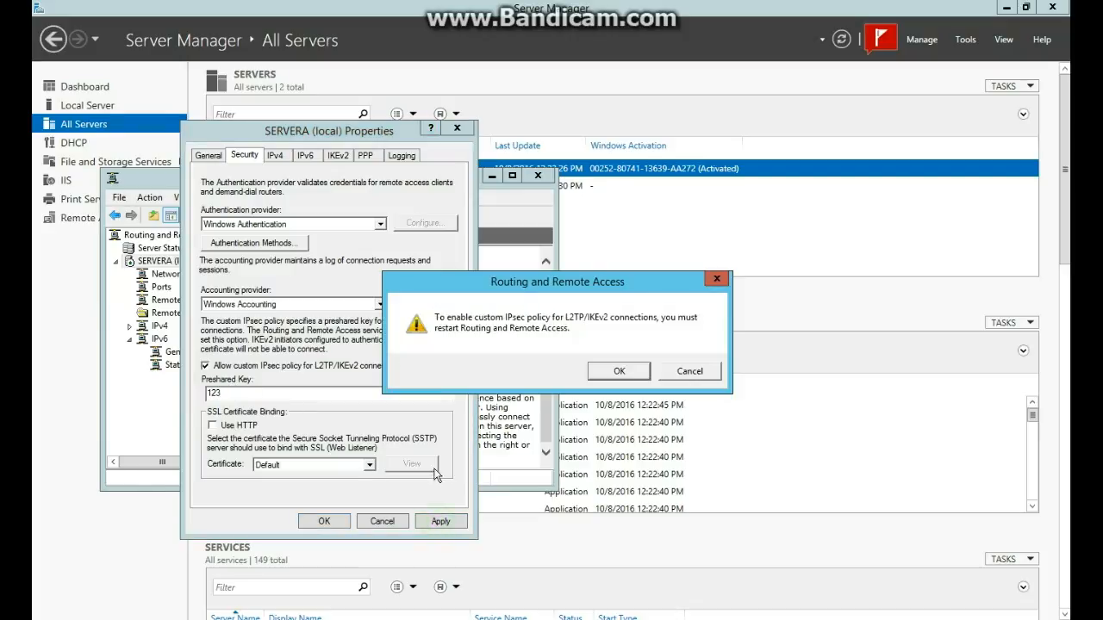
left_click(618, 371)
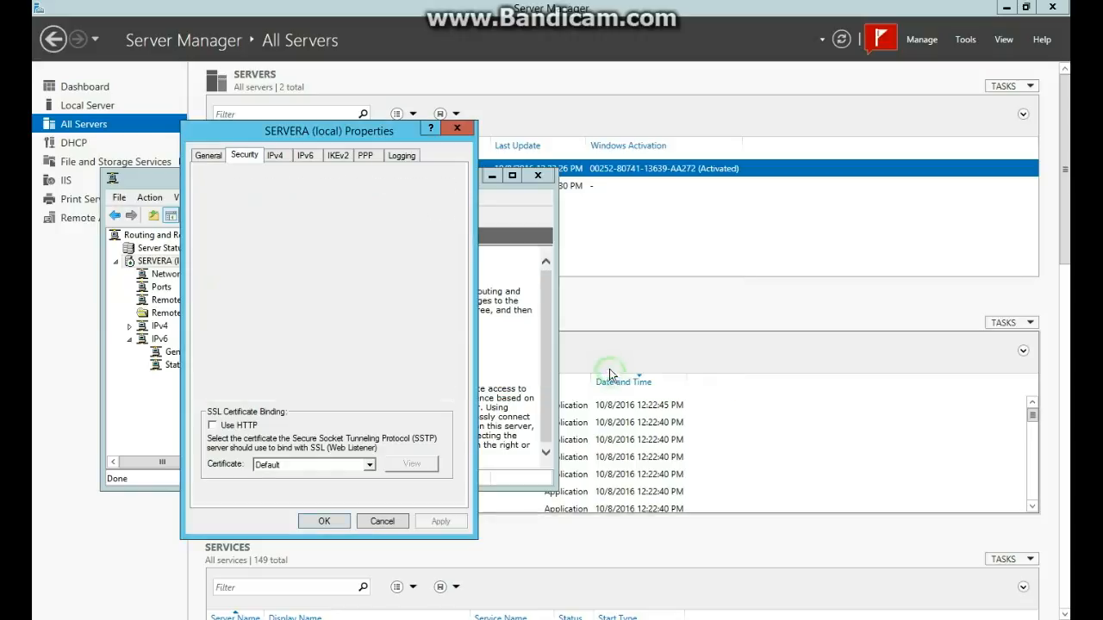
left_click(326, 520)
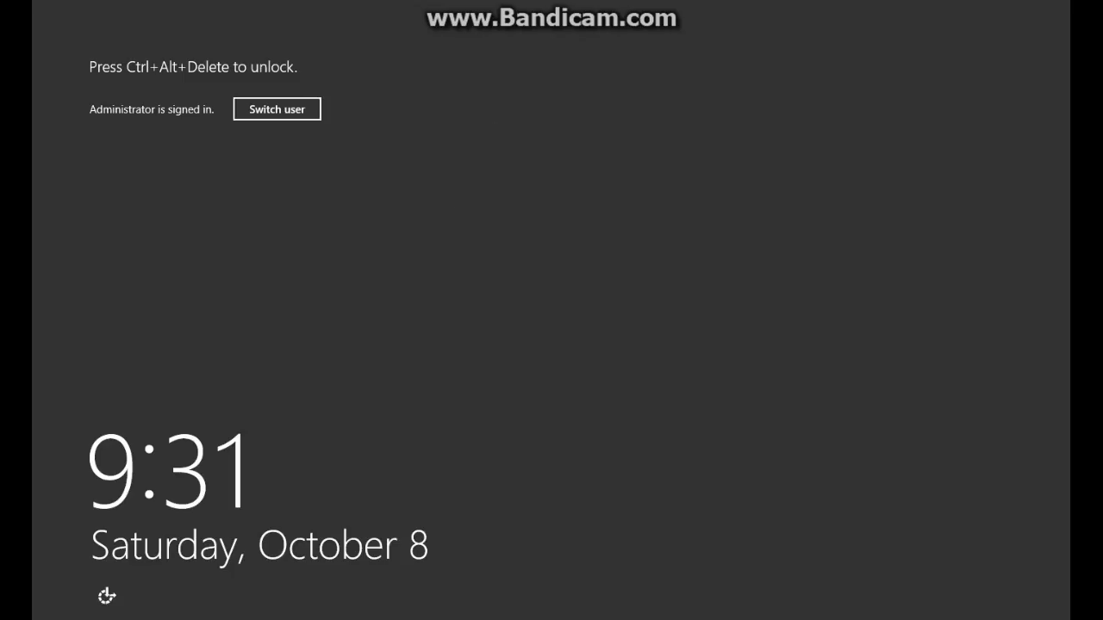
Switch user and sign in as another CLASS2050 domain user with their user name and password.
key("ctrl+alt+Delete")
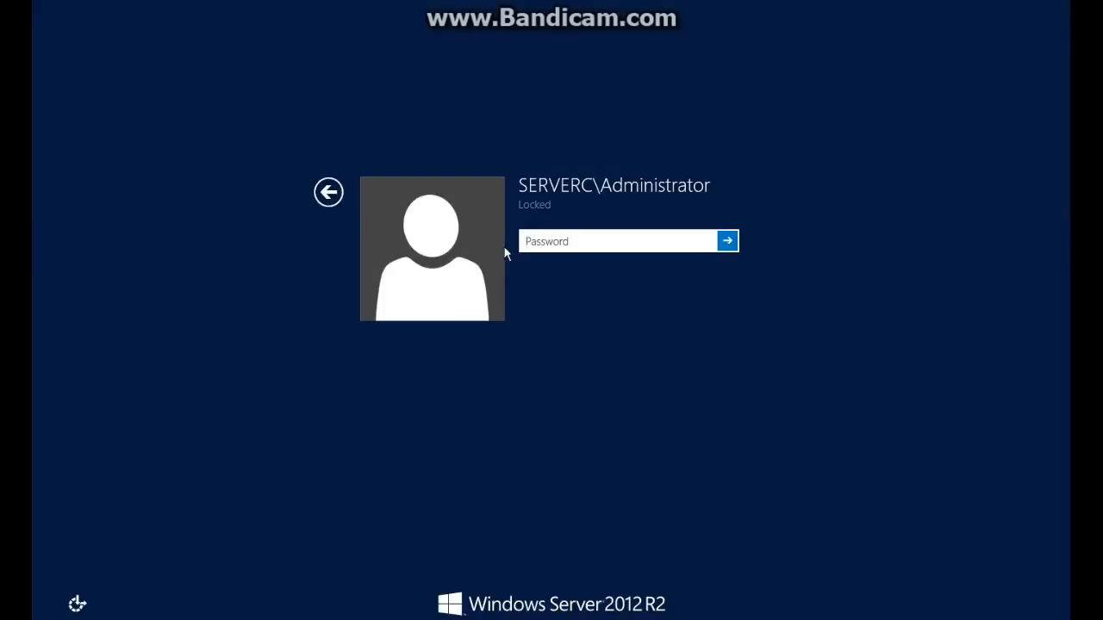
left_click(564, 242)
left_click(328, 191)
left_click(275, 108)
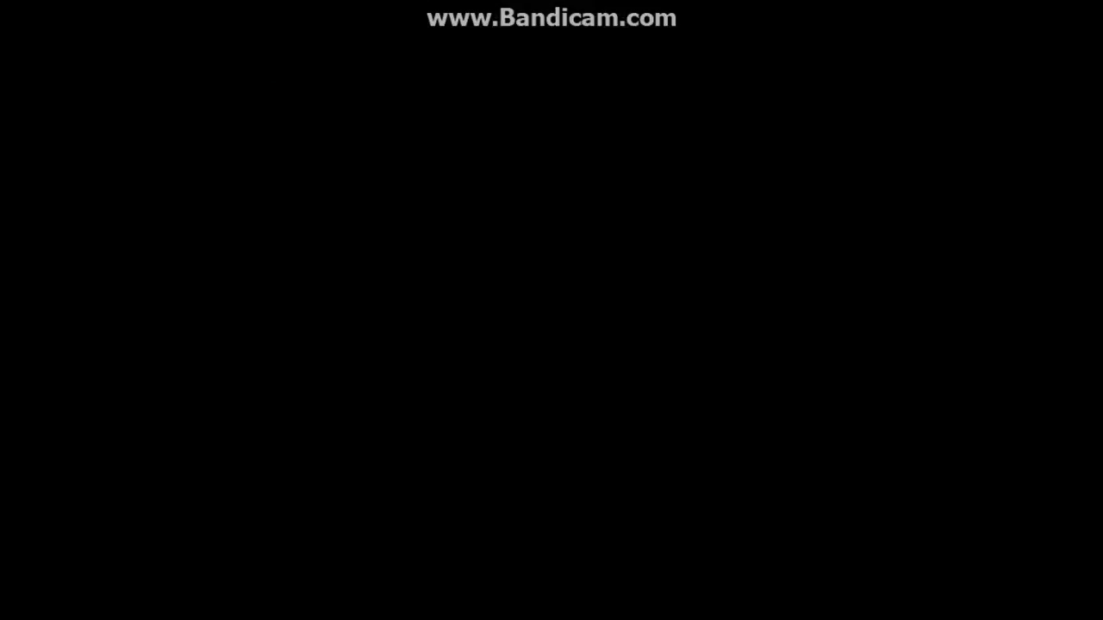
key("ctrl+alt+Delete")
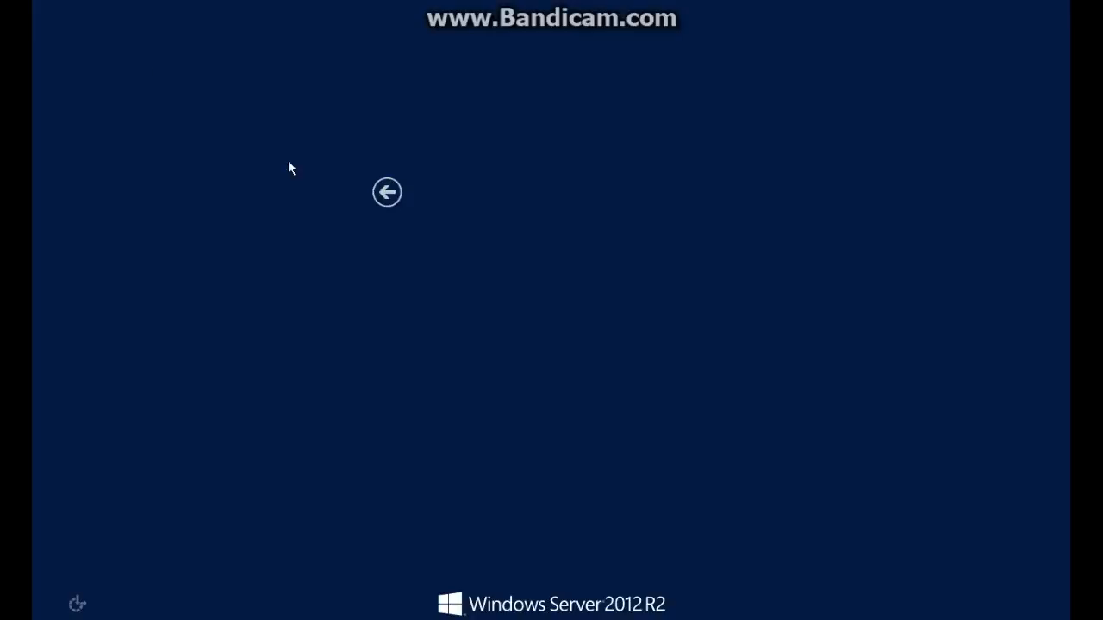
left_click(621, 241)
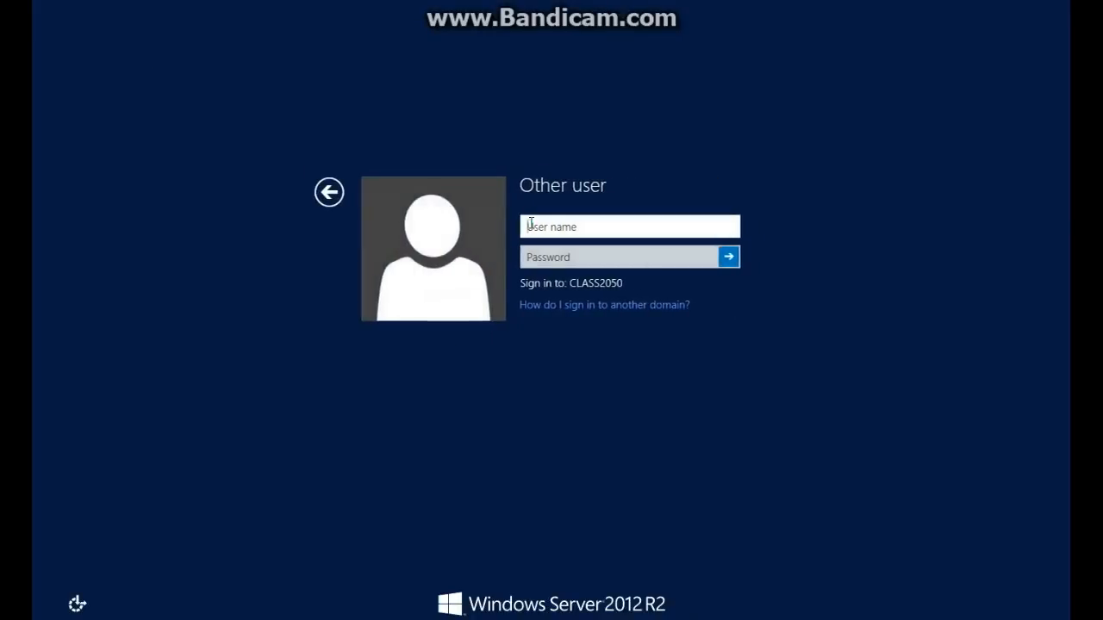
key("Tab")
type("••••••")
key("Return")
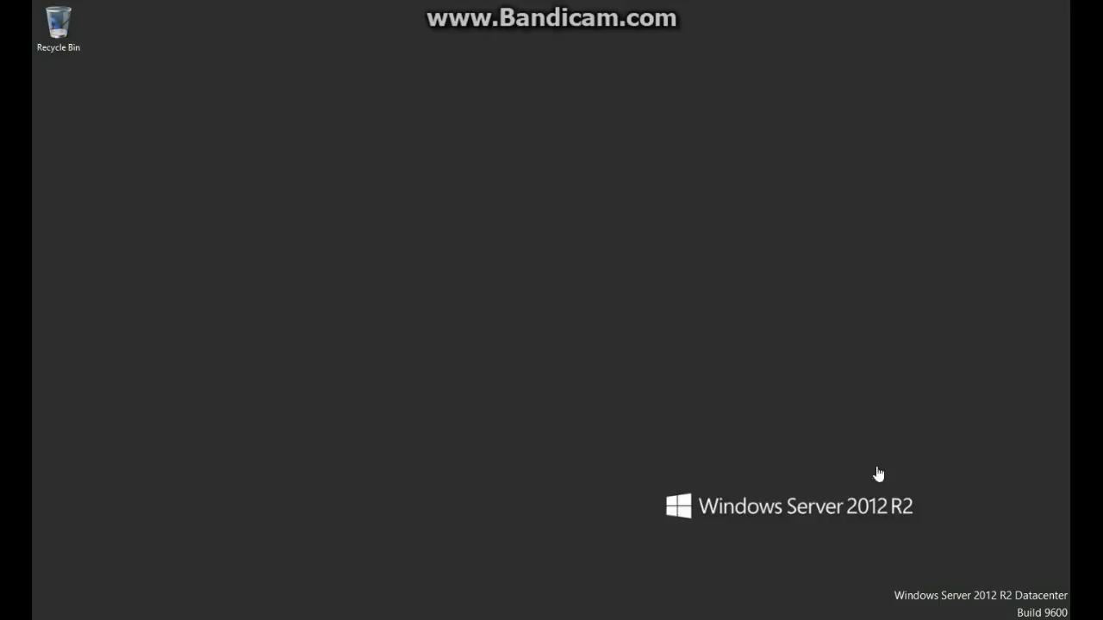
Start a new workplace VPN connection from Network and Sharing Center, skipping Internet connection setup.
right_click(980, 612)
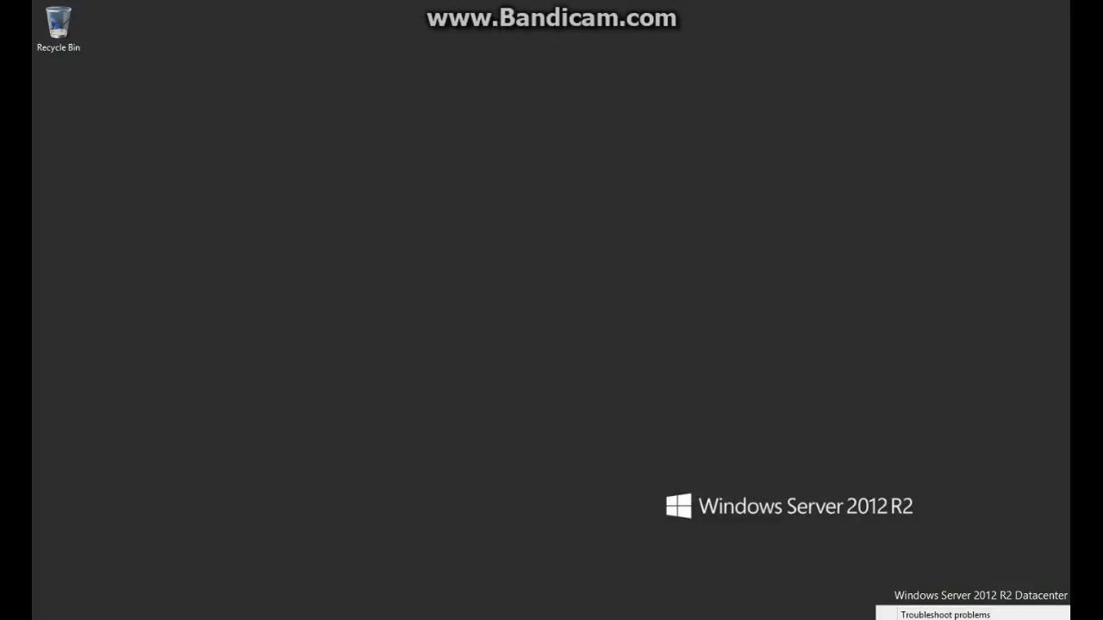
left_click(947, 616)
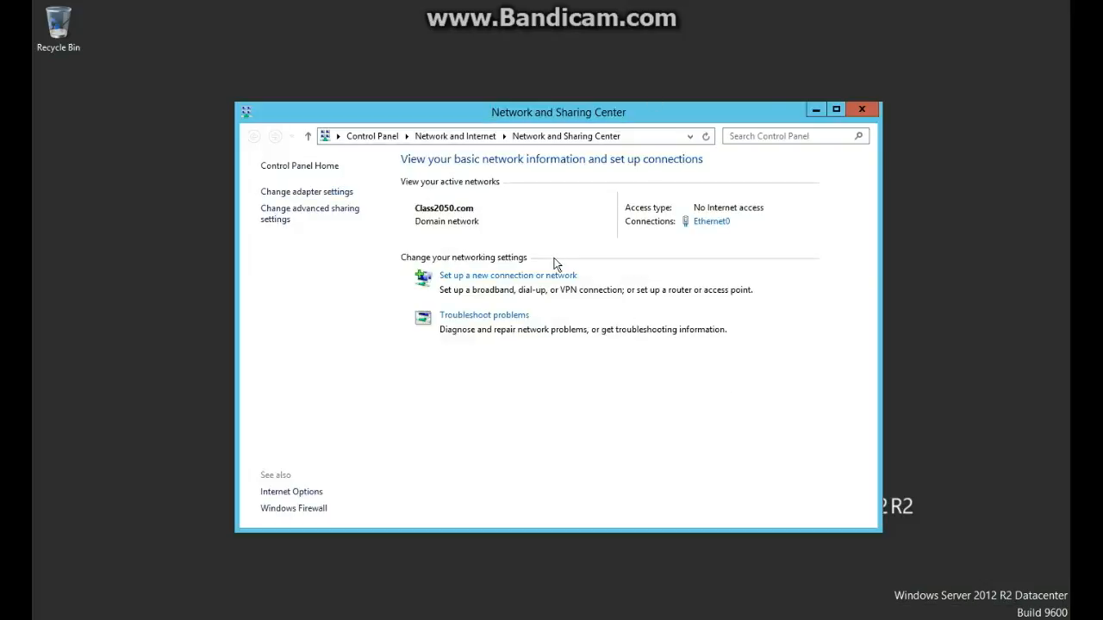
left_click(483, 276)
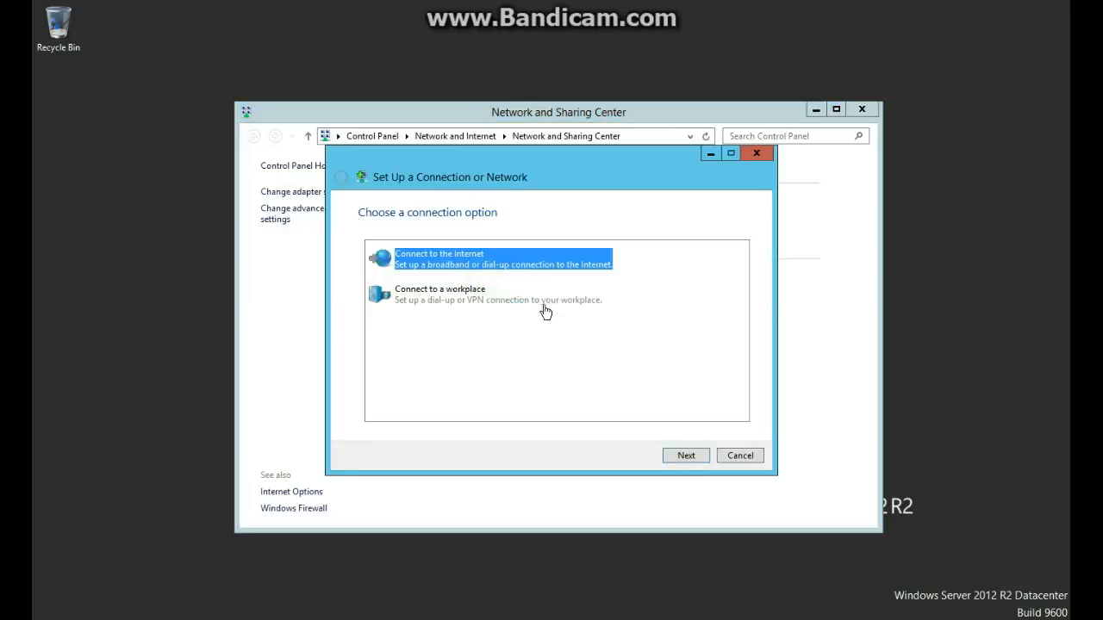
left_click(403, 294)
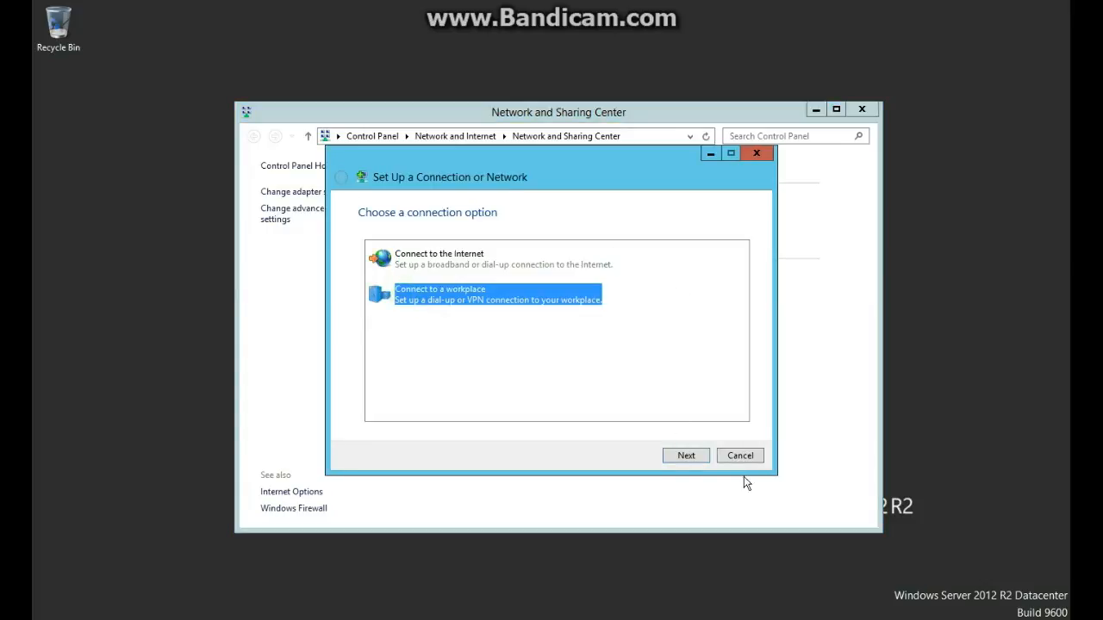
left_click(671, 456)
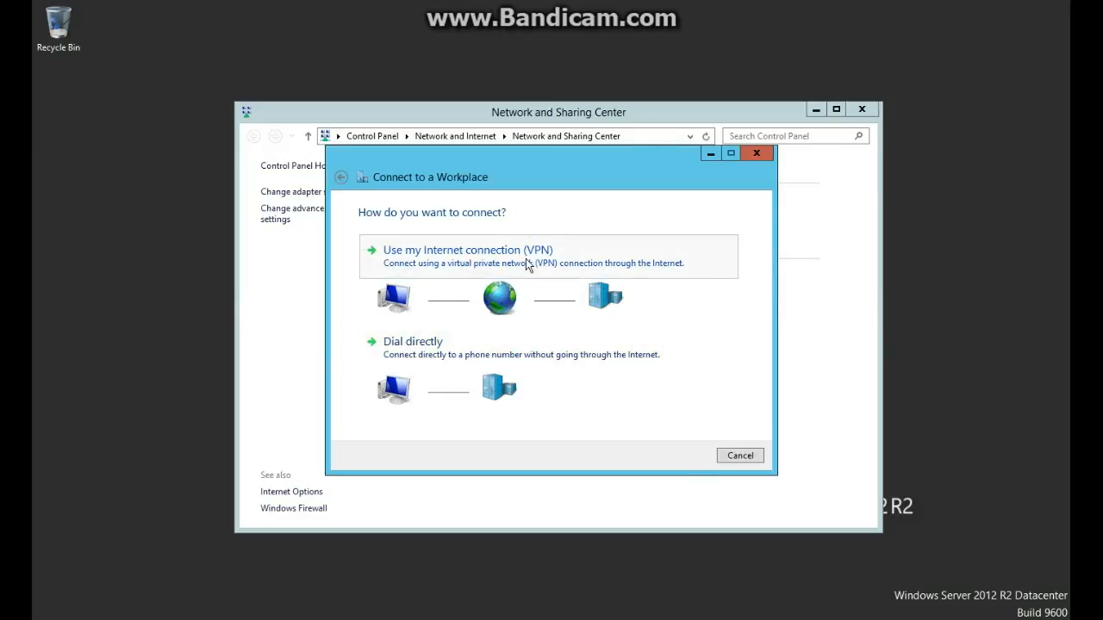
left_click(454, 257)
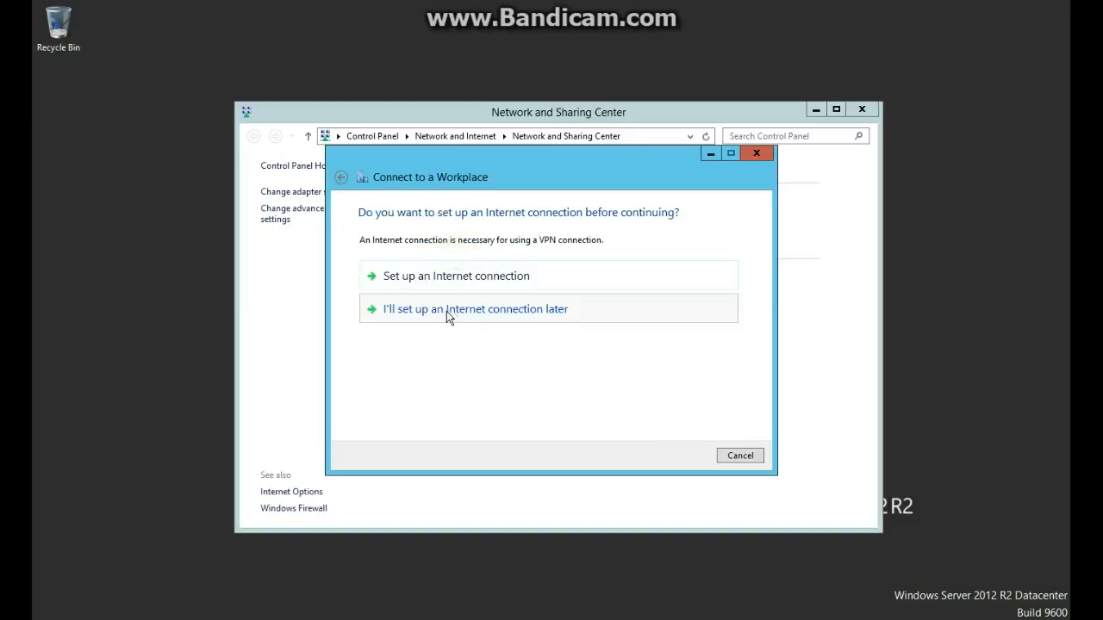
left_click(445, 312)
Enter server address 10.1.1.11, name it 'VPN Connection ServerA', and create the connection.
left_click(521, 267)
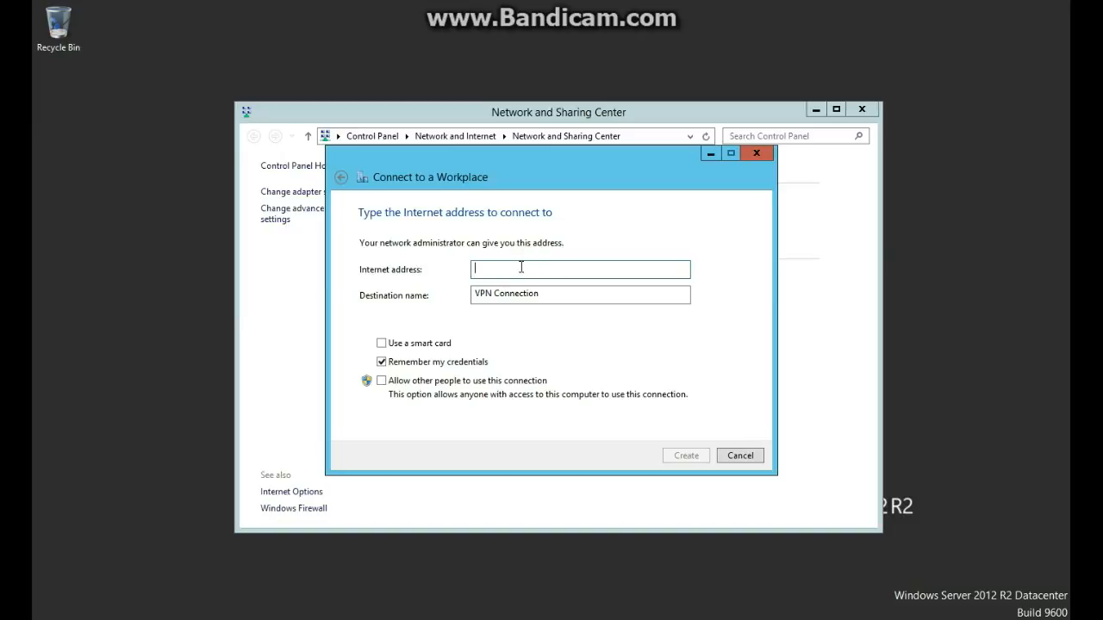
type("10.1")
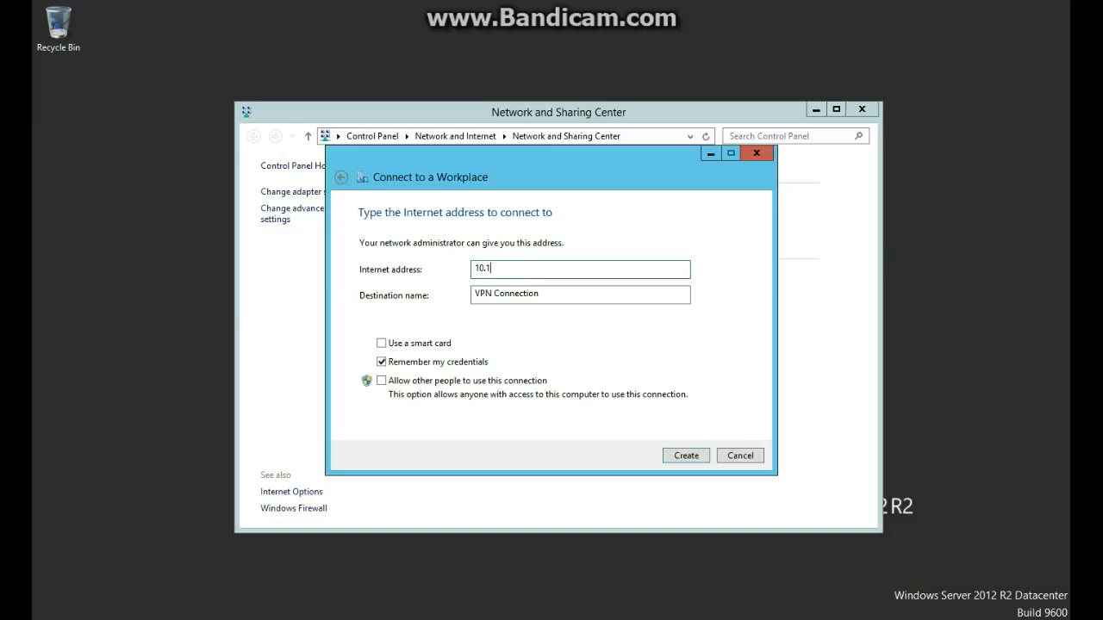
type(".1.11")
key("Tab")
left_click(603, 298)
type("ServerA")
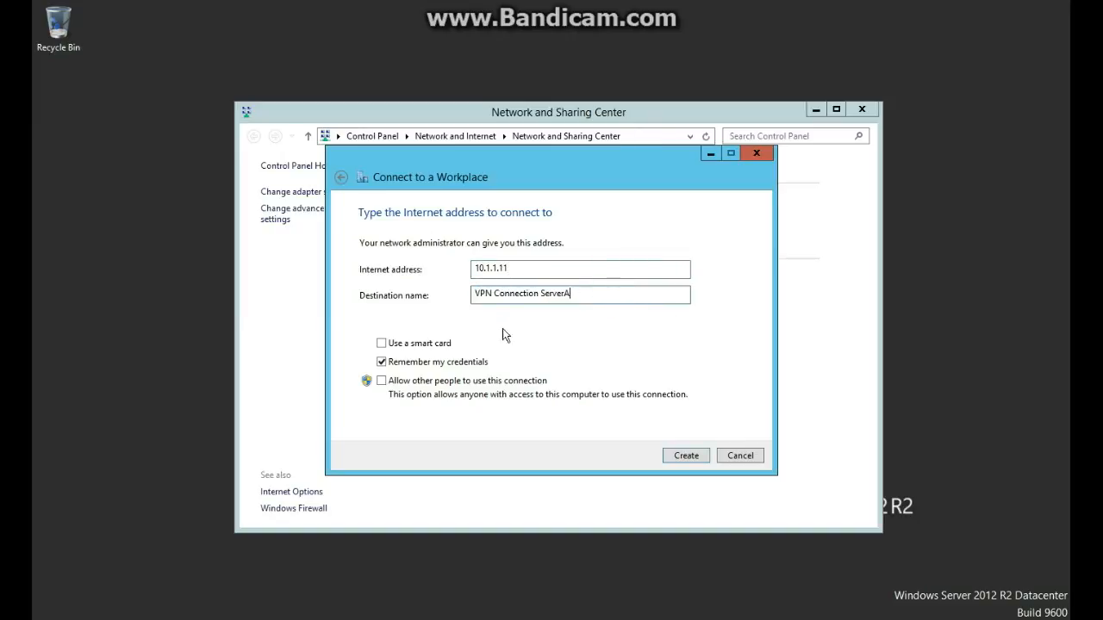
left_click(683, 456)
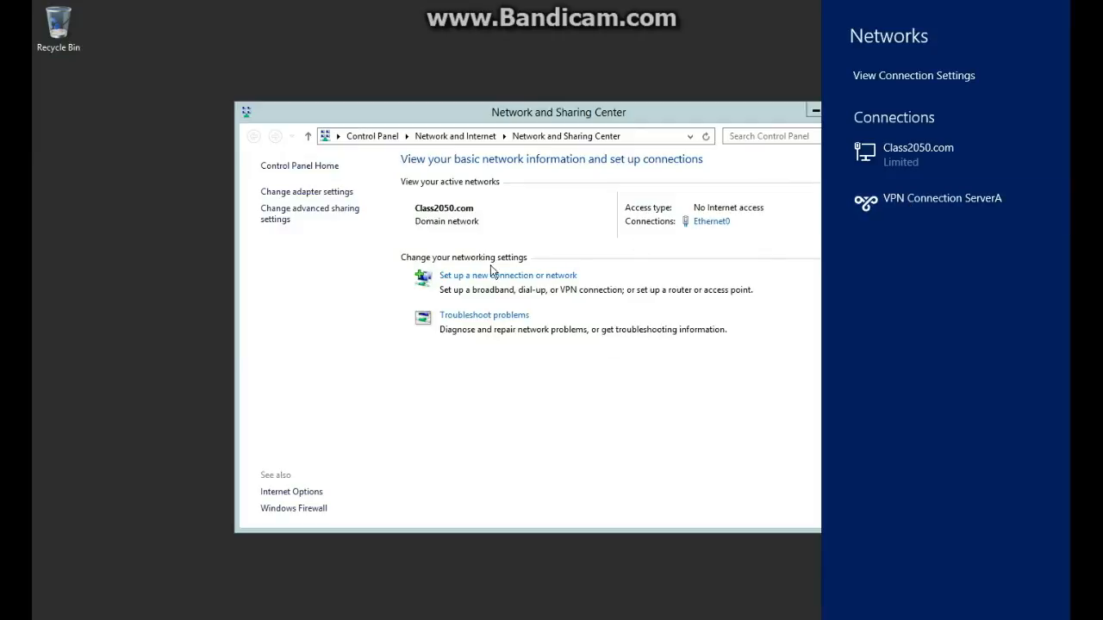
Set the VPN type of VPN Connection ServerA to L2TP/IPsec in its security properties.
left_click(316, 196)
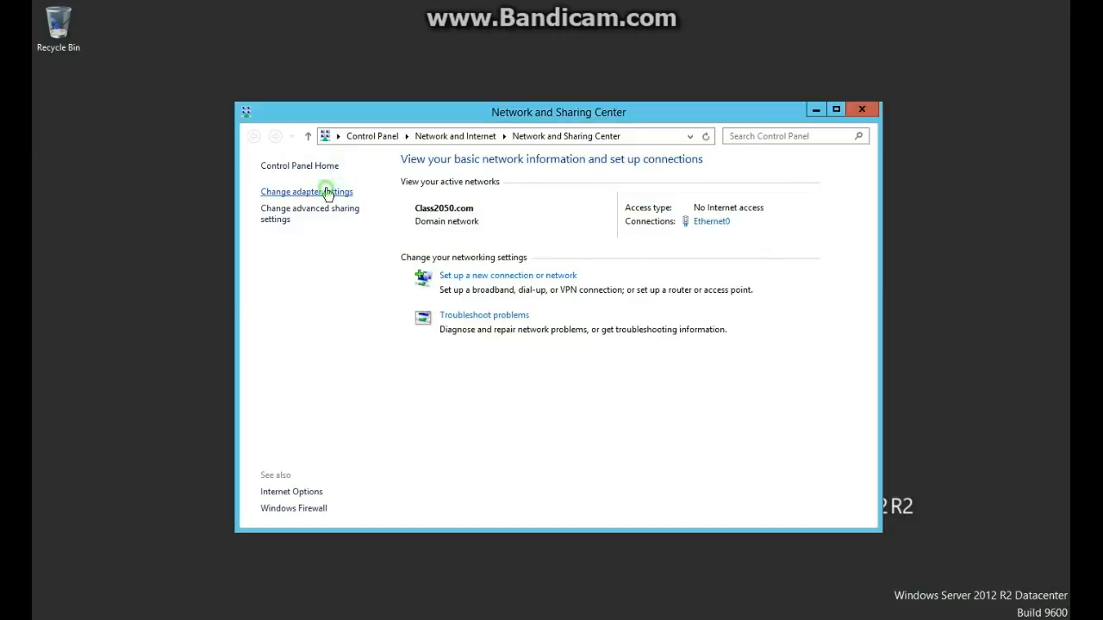
left_click(325, 192)
right_click(467, 196)
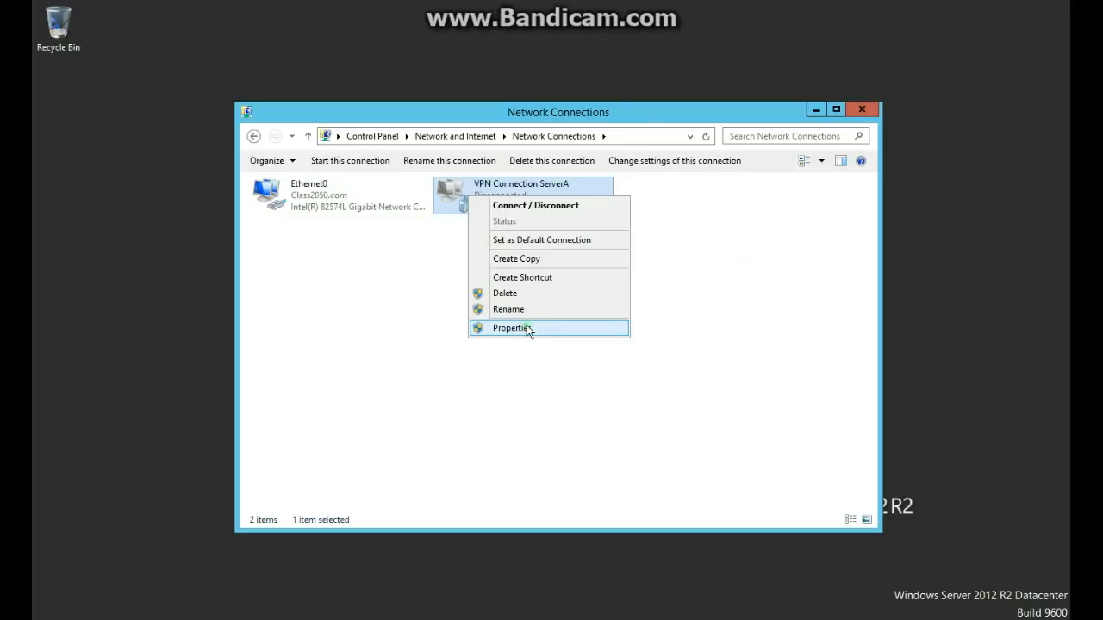
left_click(527, 325)
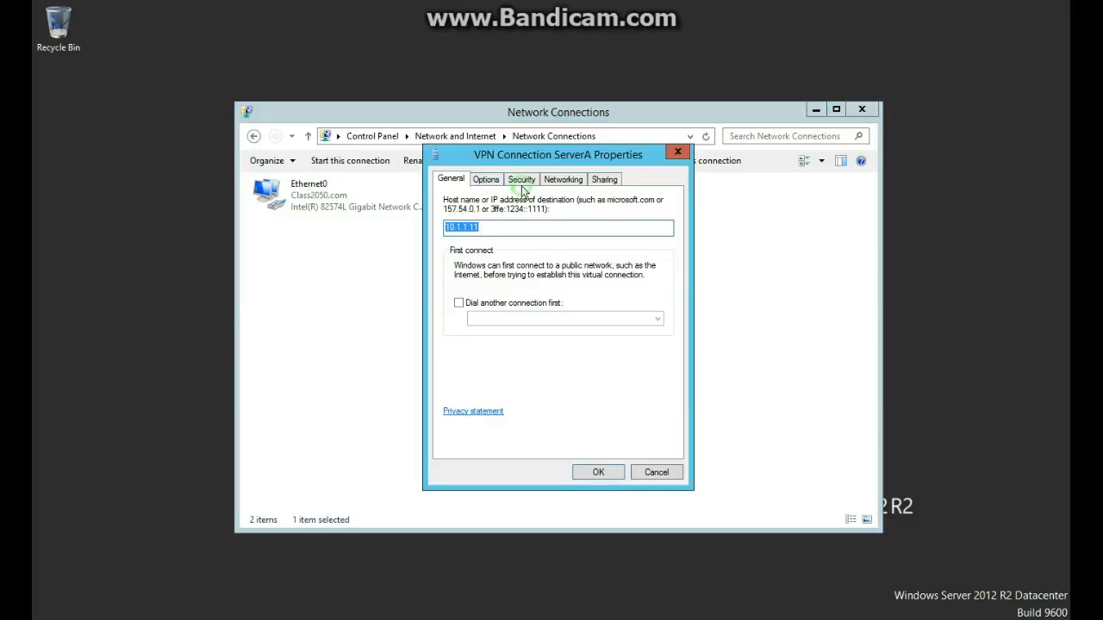
left_click(521, 181)
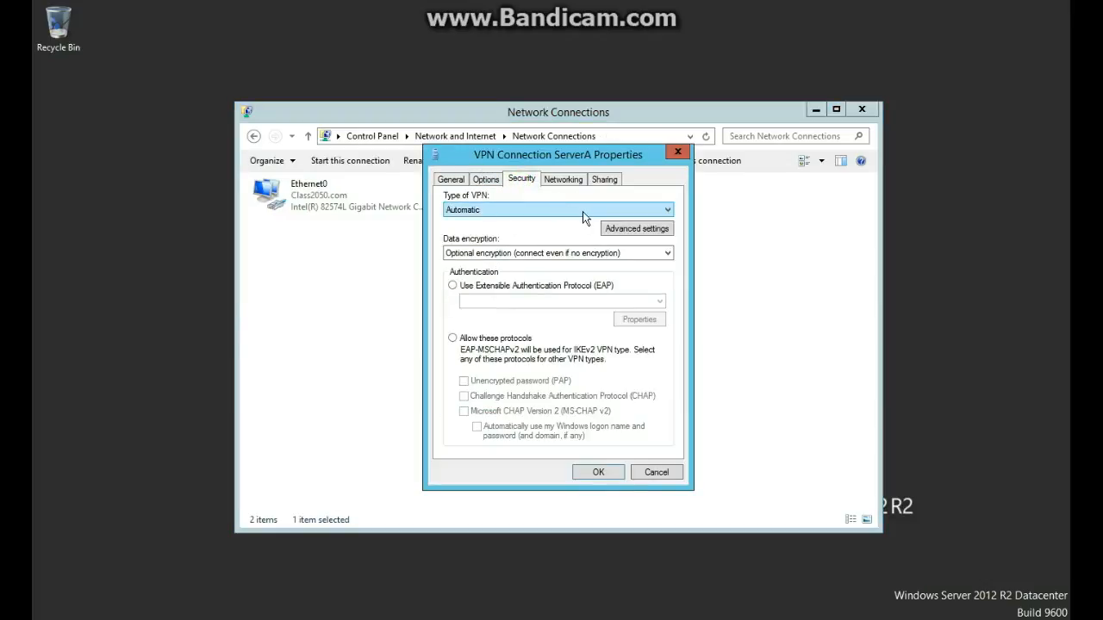
left_click(538, 207)
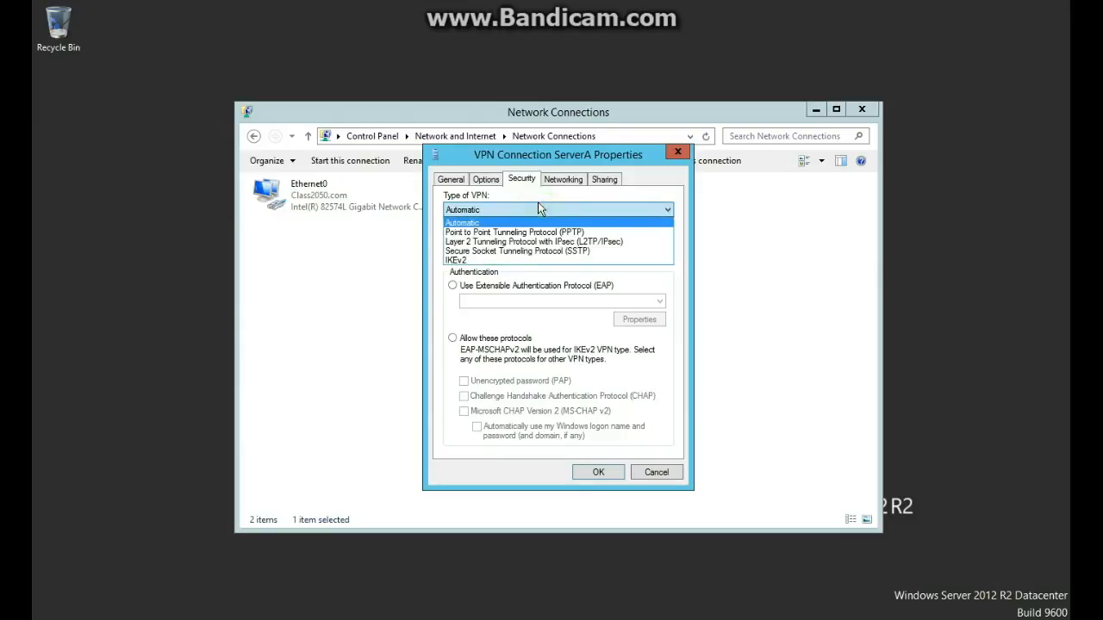
left_click(581, 246)
Configure the L2TP advanced settings to authenticate with a preshared key.
left_click(630, 229)
left_click(496, 213)
left_click(521, 231)
type("123")
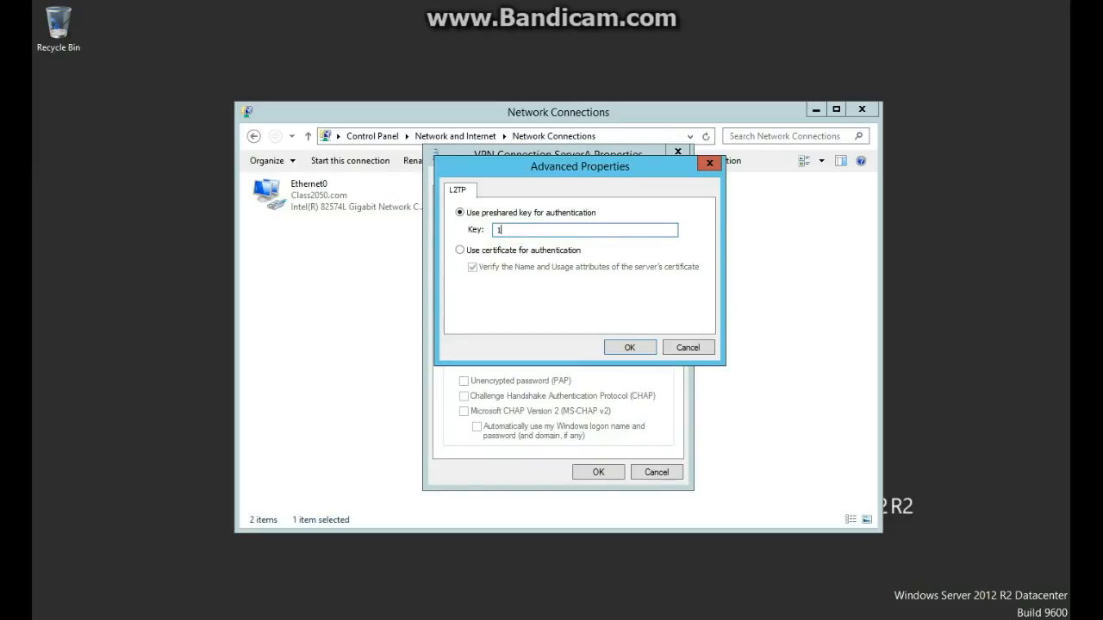
left_click(630, 347)
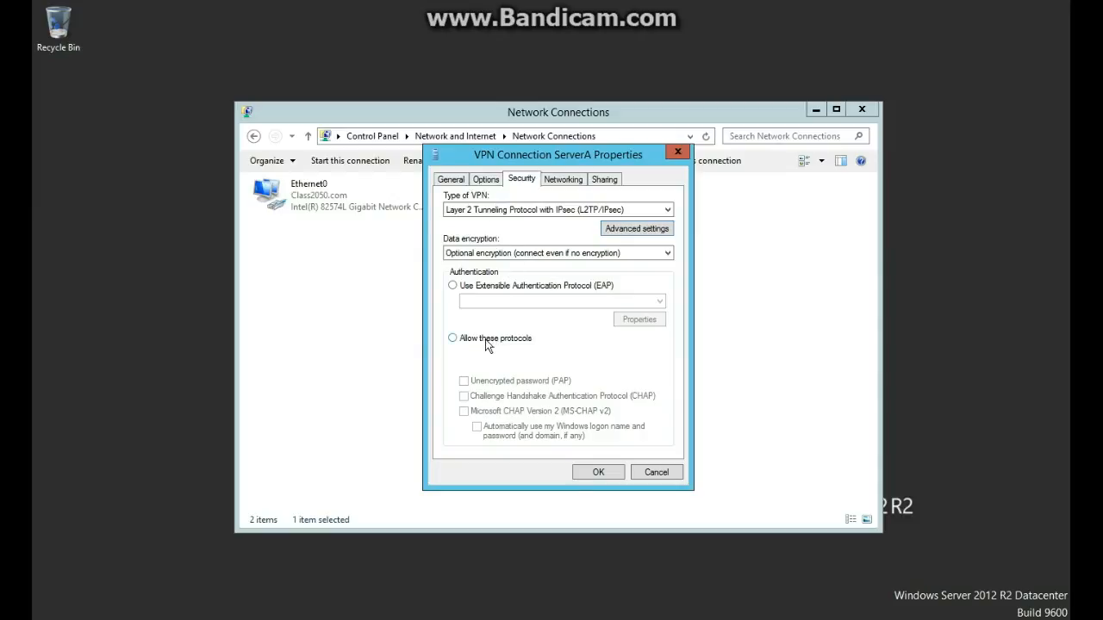
Allow only MS-CHAP v2 authentication and apply the connection settings.
left_click(453, 338)
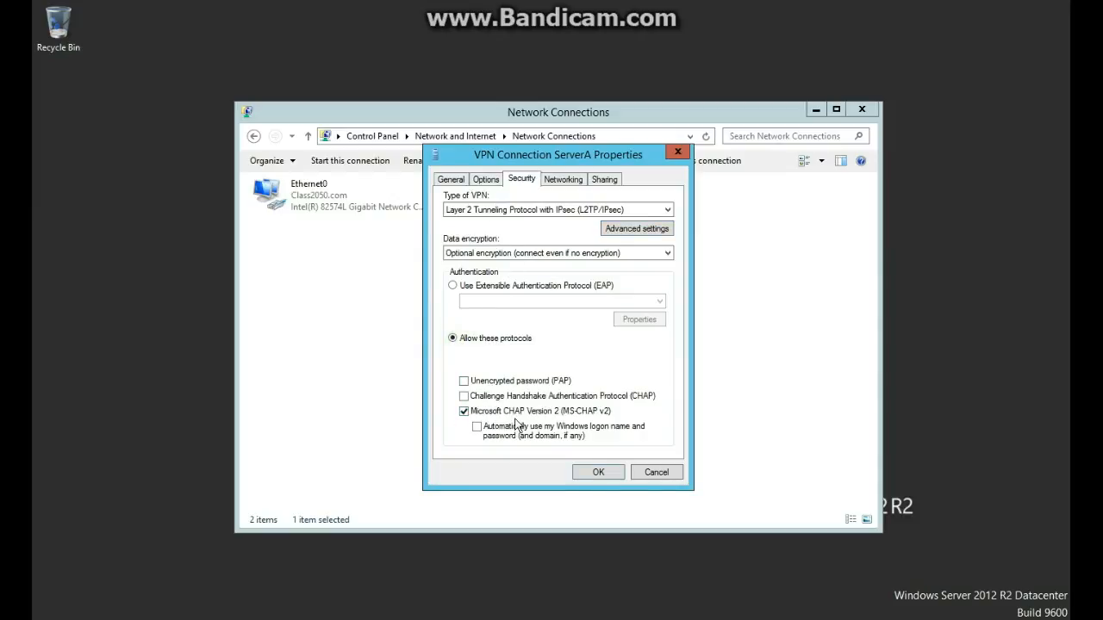
left_click(599, 478)
left_click(451, 180)
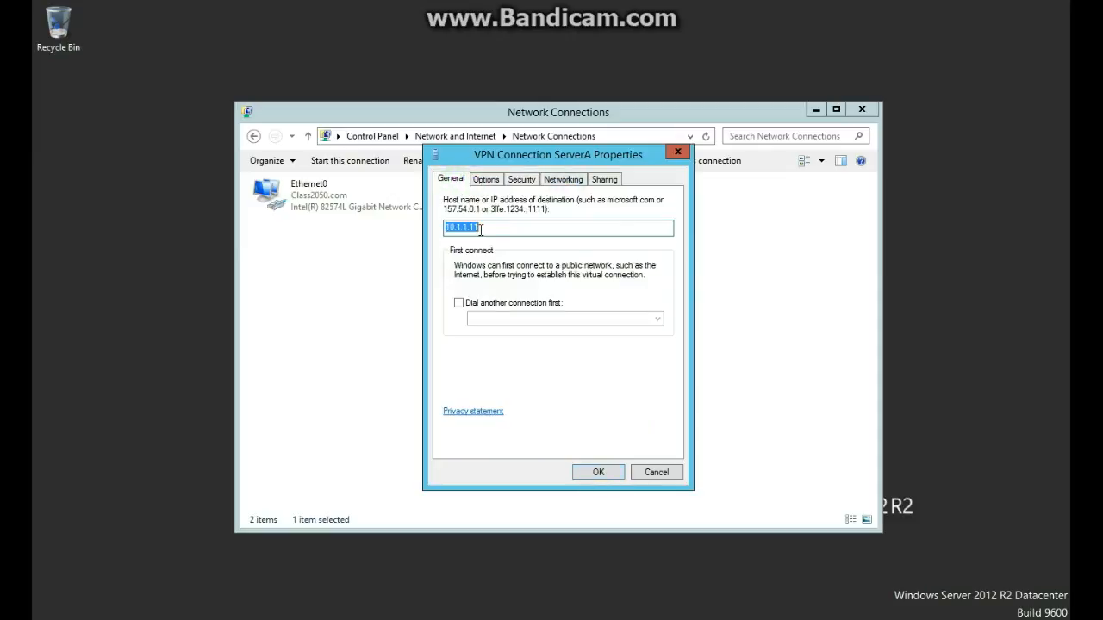
left_click(588, 467)
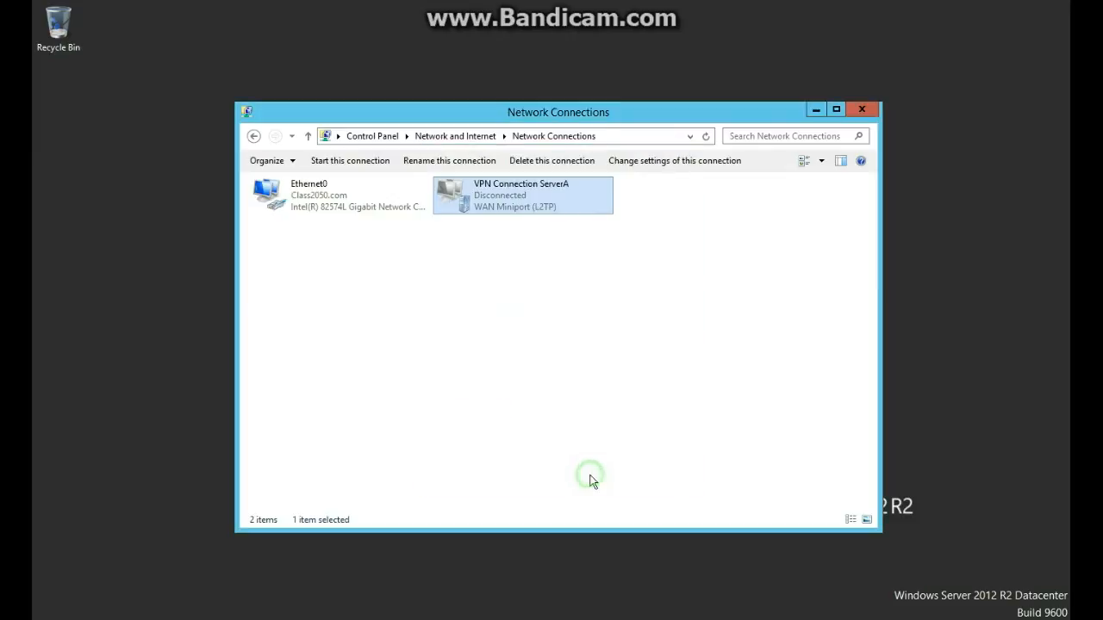
Start connecting VPN Connection ServerA from the Networks pane.
left_click(543, 245)
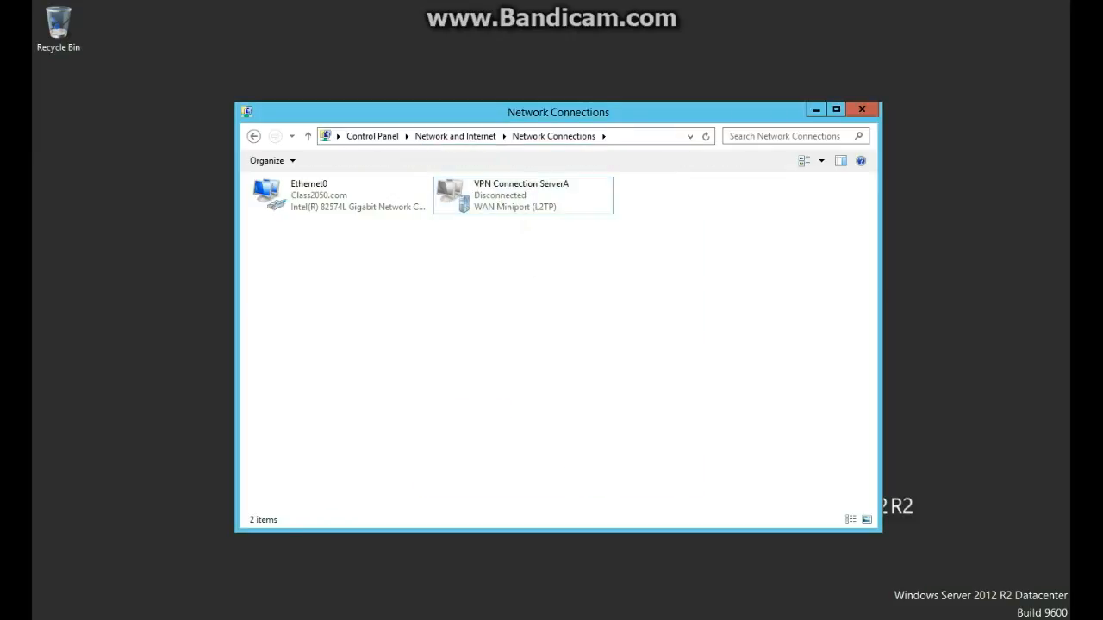
left_click(507, 224)
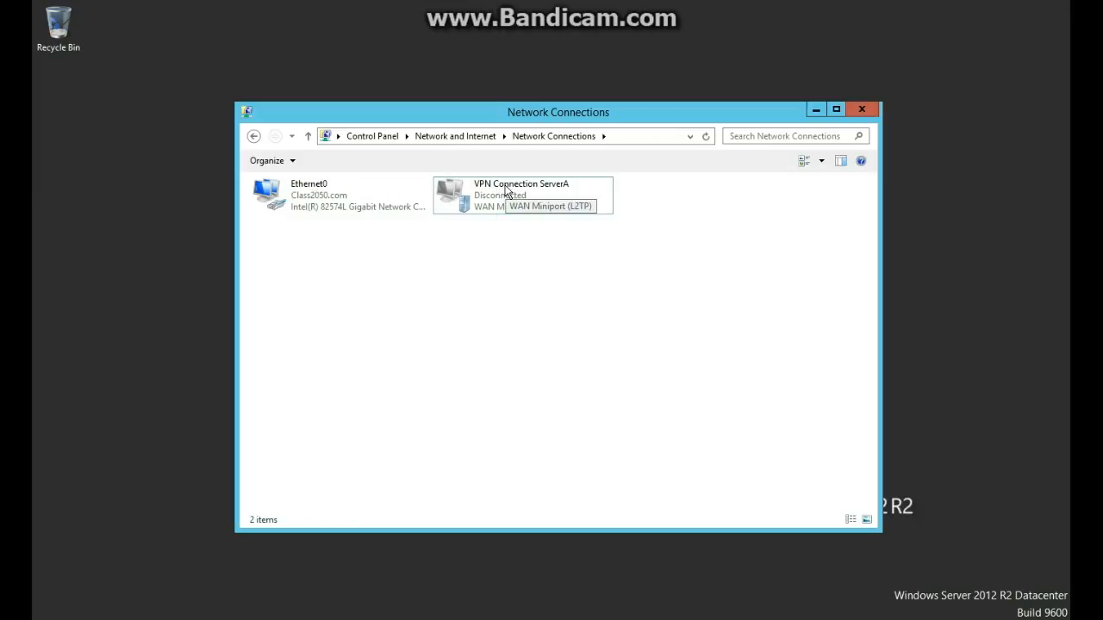
right_click(508, 197)
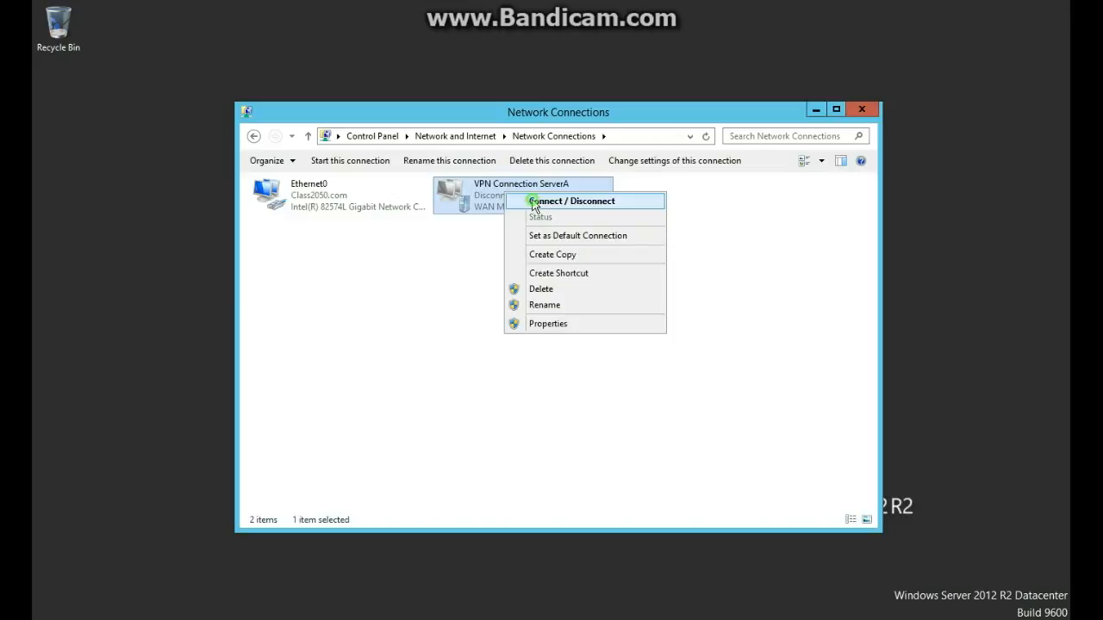
left_click(532, 201)
left_click(930, 200)
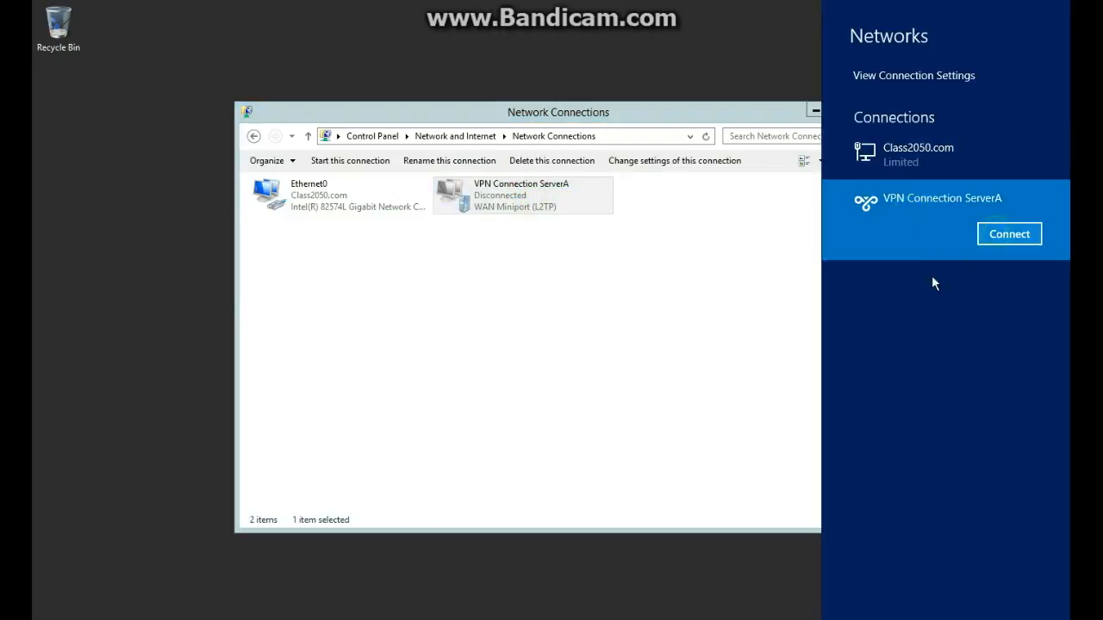
left_click(1007, 235)
Sign in with the domain user's name and password, then close the Networks pane once connected.
key("Tab")
type("****")
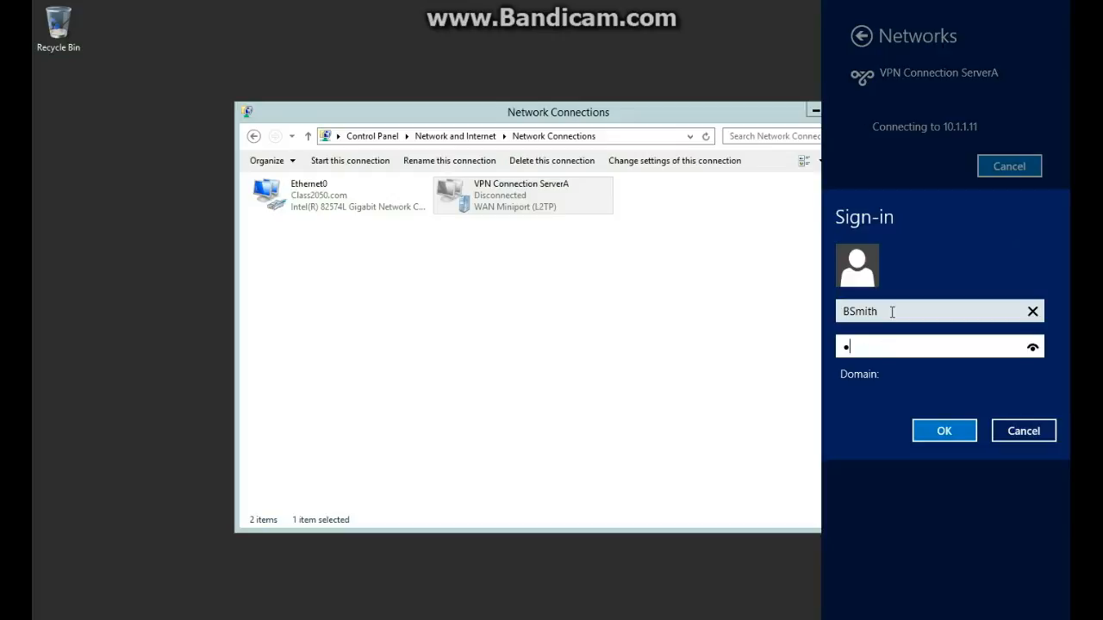
type("****")
key("Return")
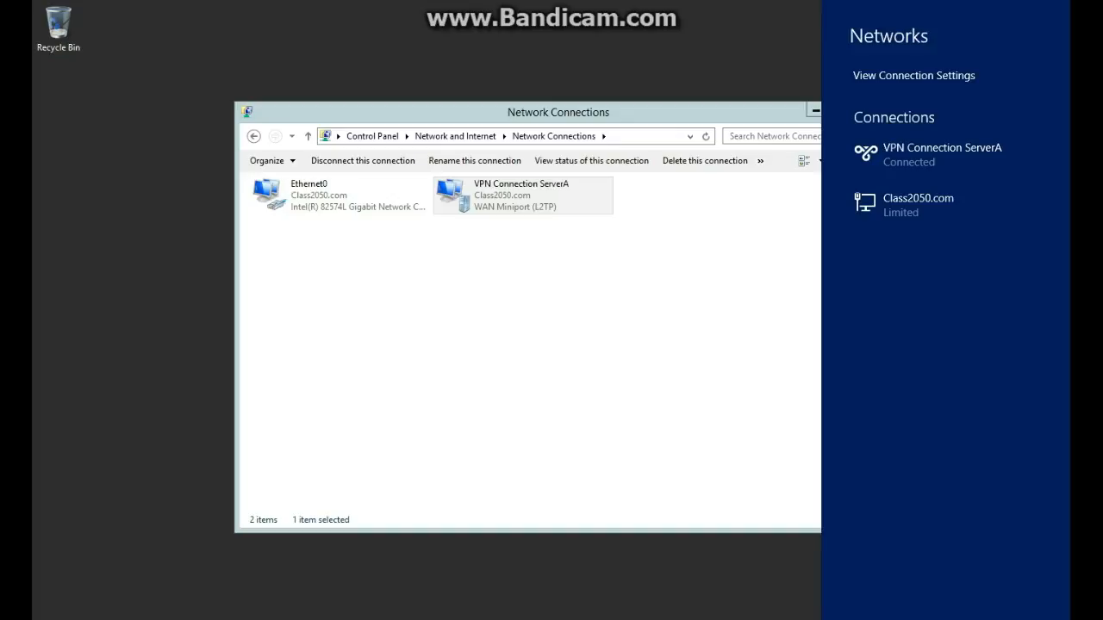
left_click(491, 325)
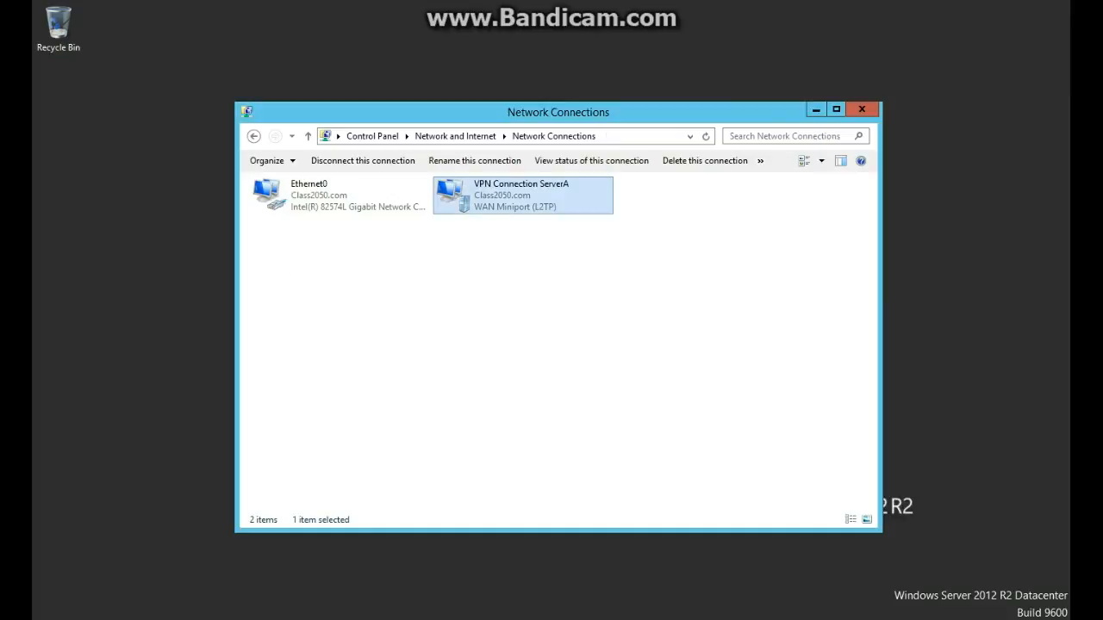
Sign the administrator out from the Start screen account tile.
key("super")
left_click(936, 55)
left_click(845, 133)
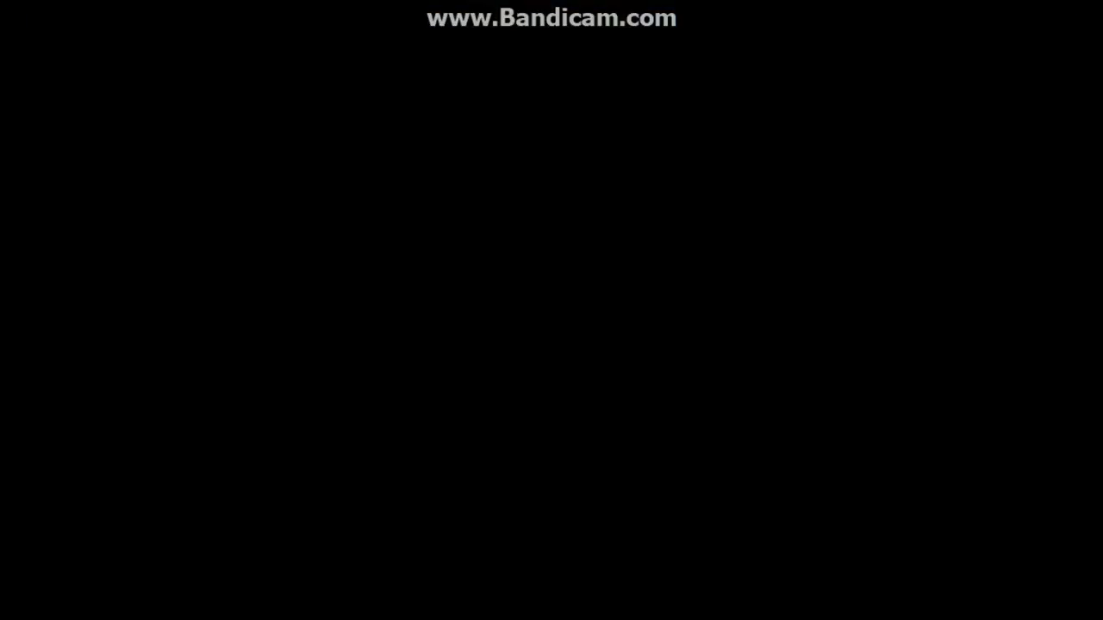
Sign in as another domain user through Ctrl+Alt+Delete and Other user.
key("ctrl+alt+Delete")
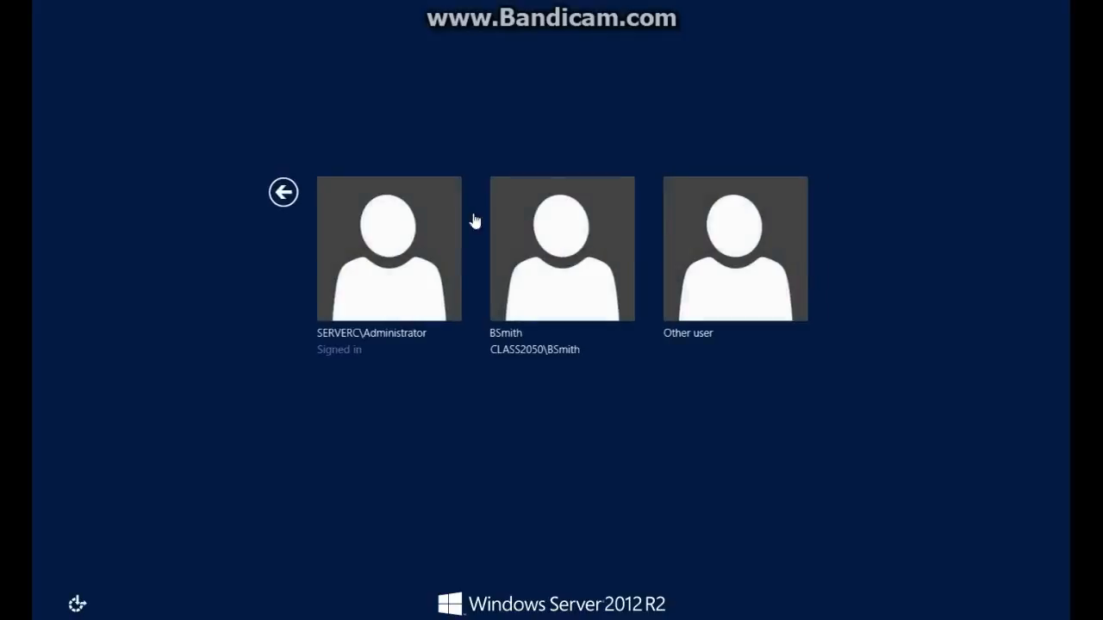
left_click(726, 236)
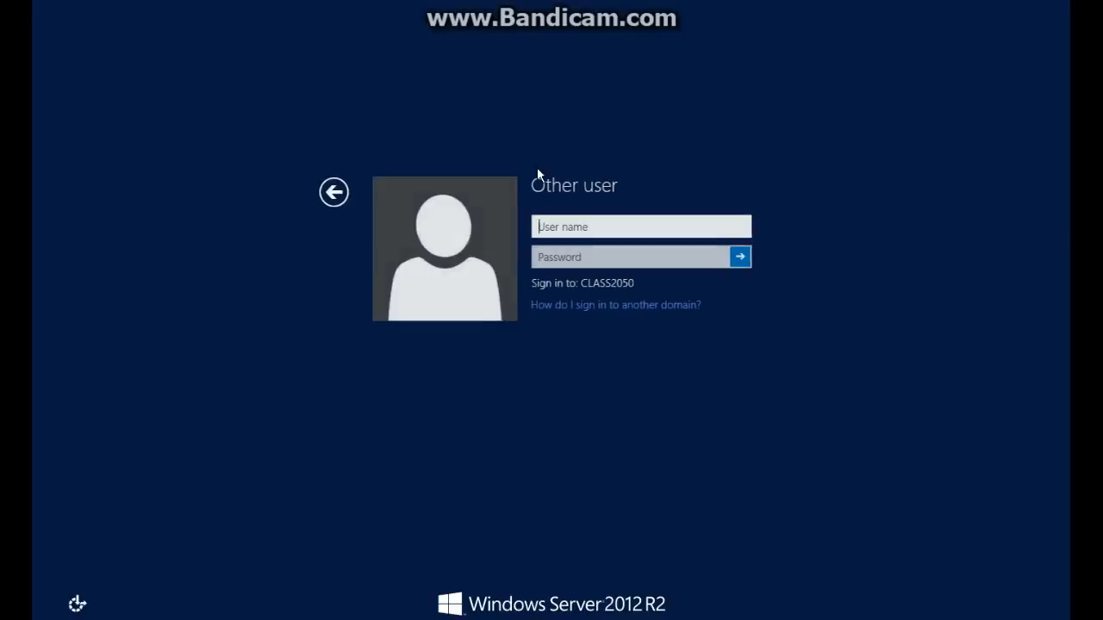
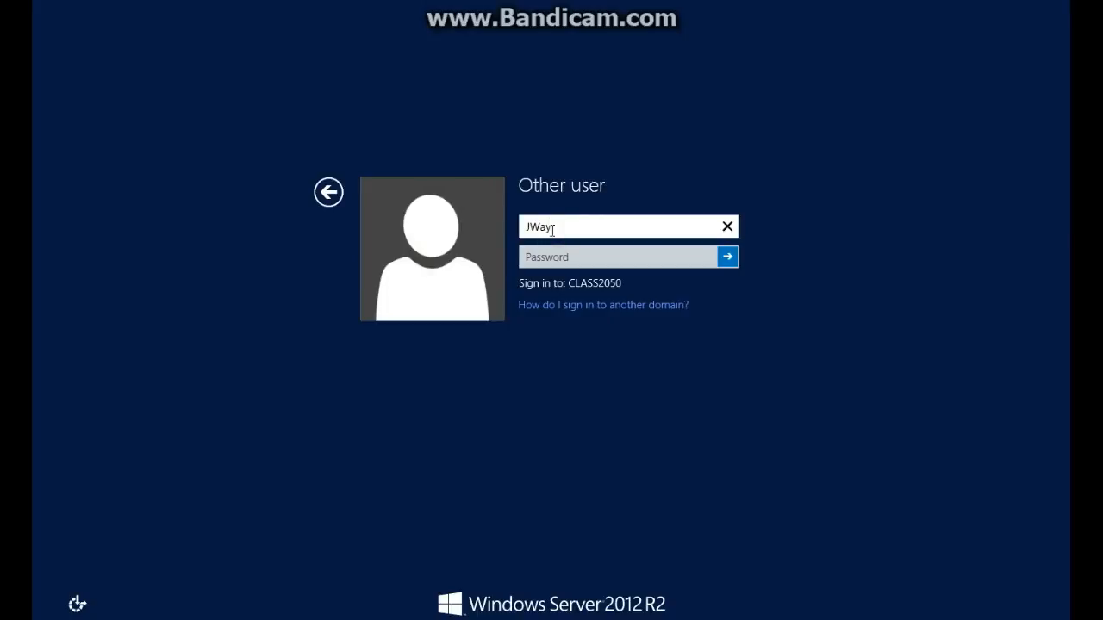
key("Tab")
type("*****")
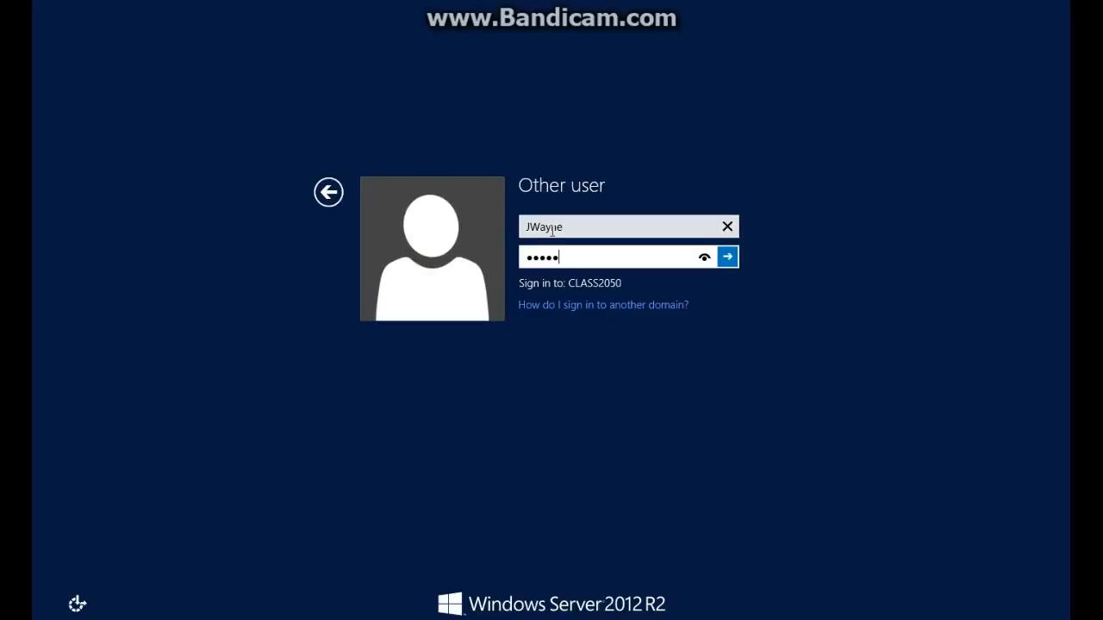
type("***")
key("Return")
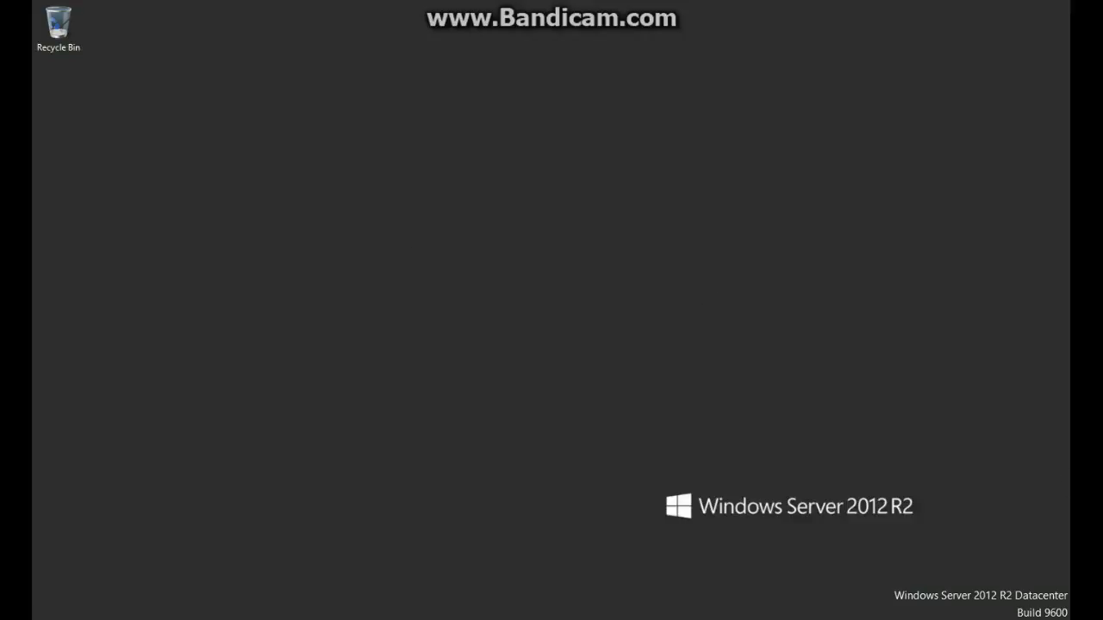
Open Network and Sharing Center from the network status icon.
left_click(975, 612)
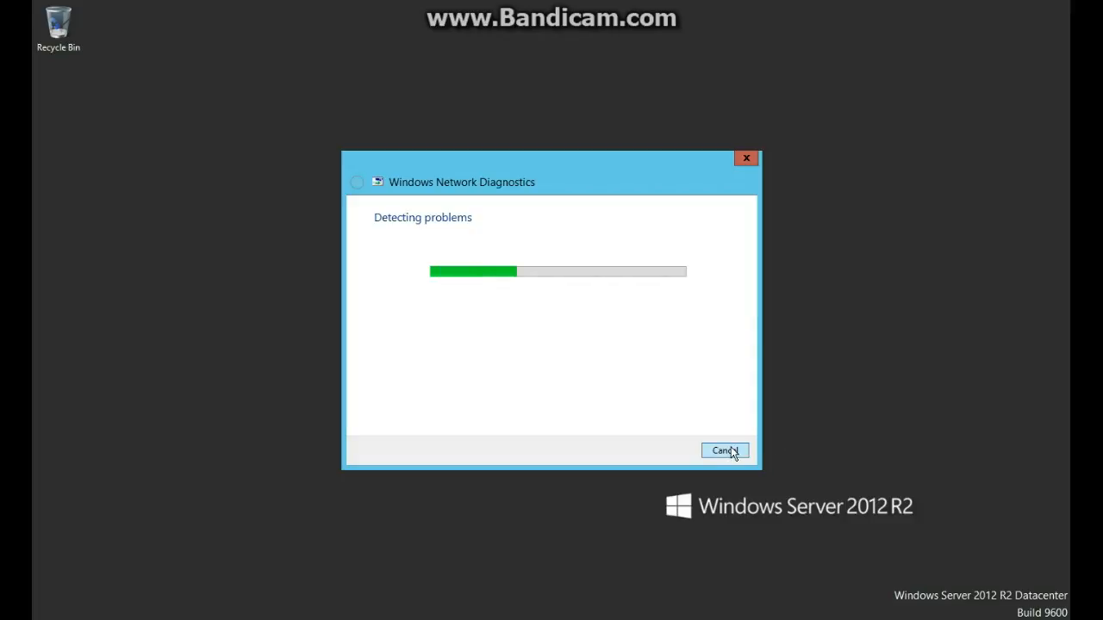
left_click(734, 450)
right_click(974, 612)
left_click(977, 613)
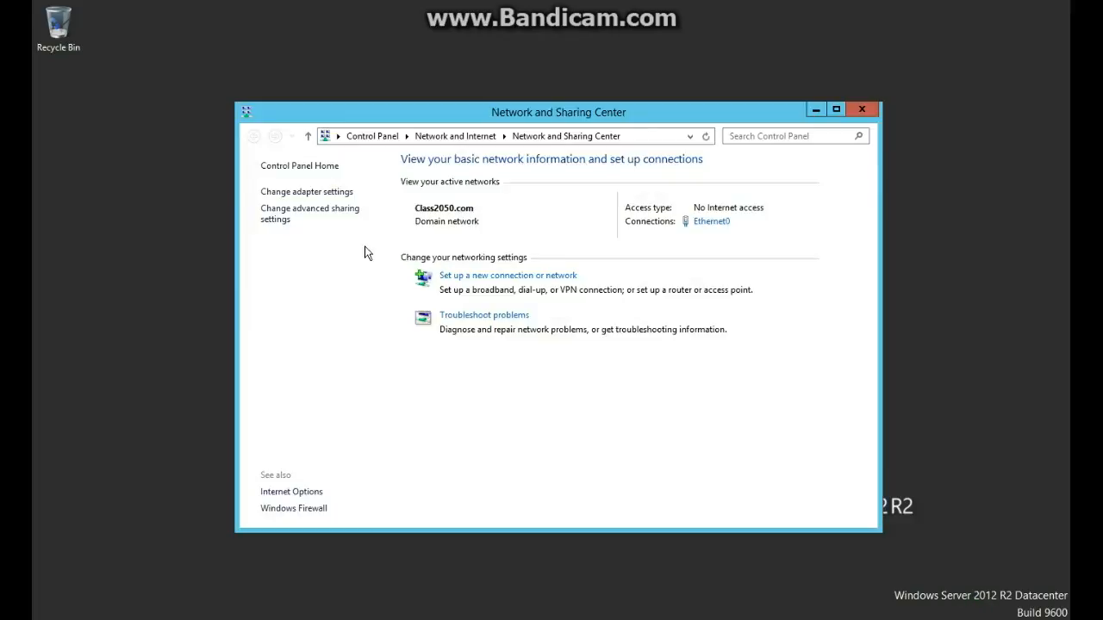
left_click(339, 195)
left_click(479, 155)
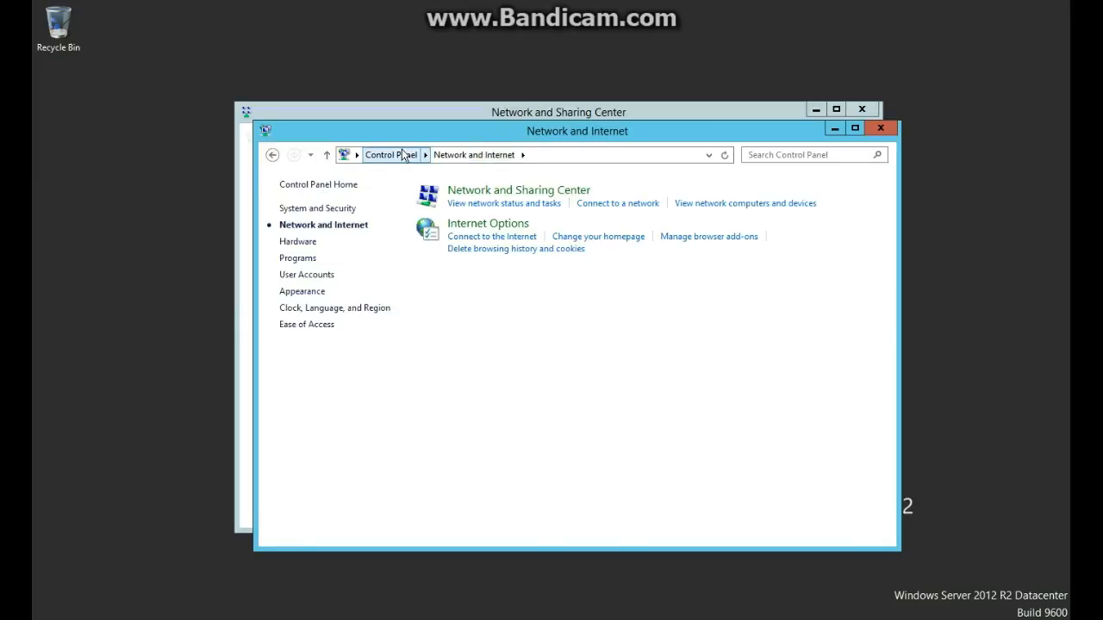
left_click(271, 155)
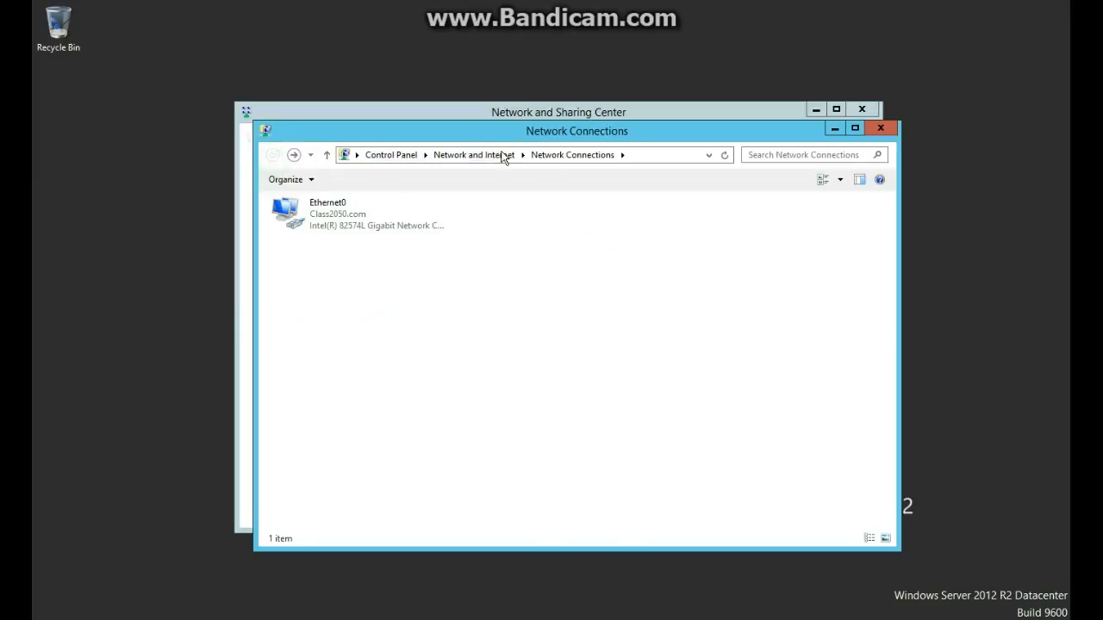
left_click(474, 155)
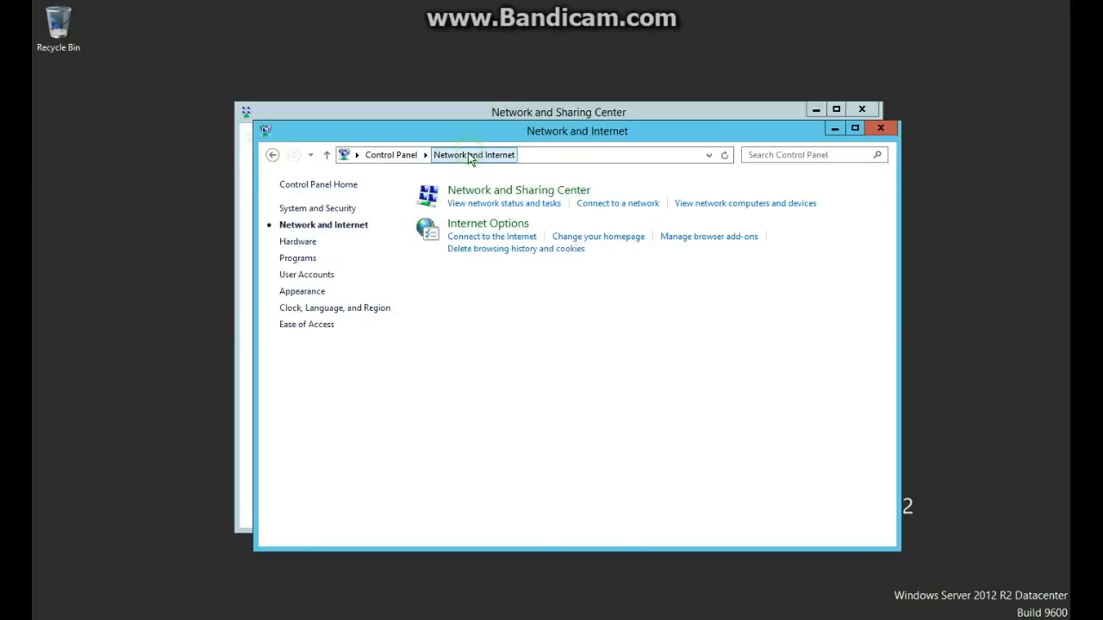
left_click(392, 155)
left_click(454, 274)
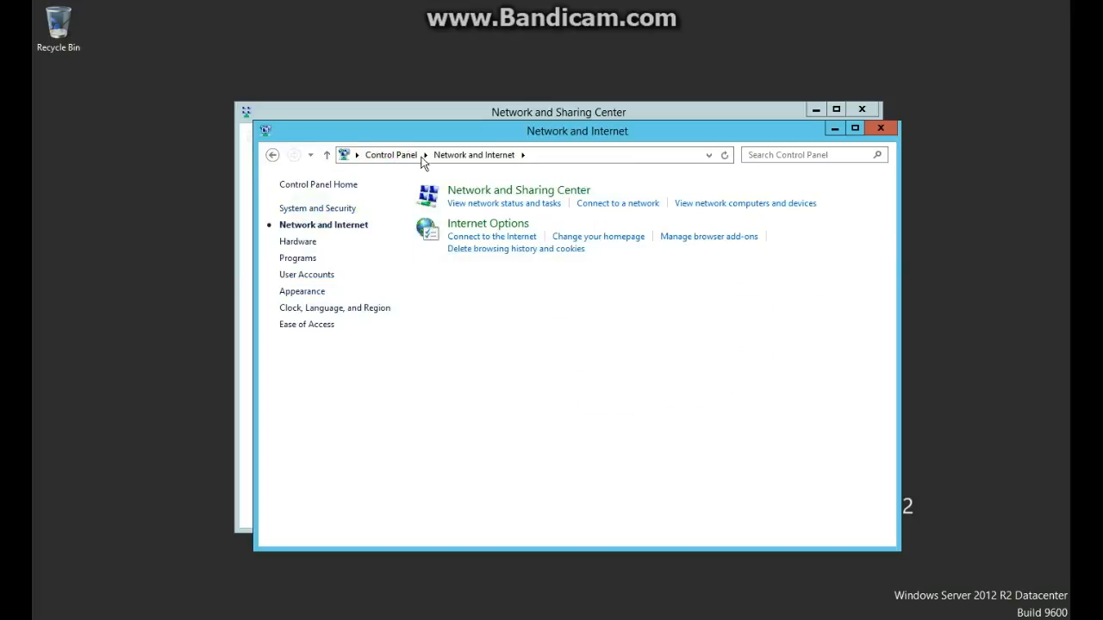
right_click(995, 619)
left_click(990, 617)
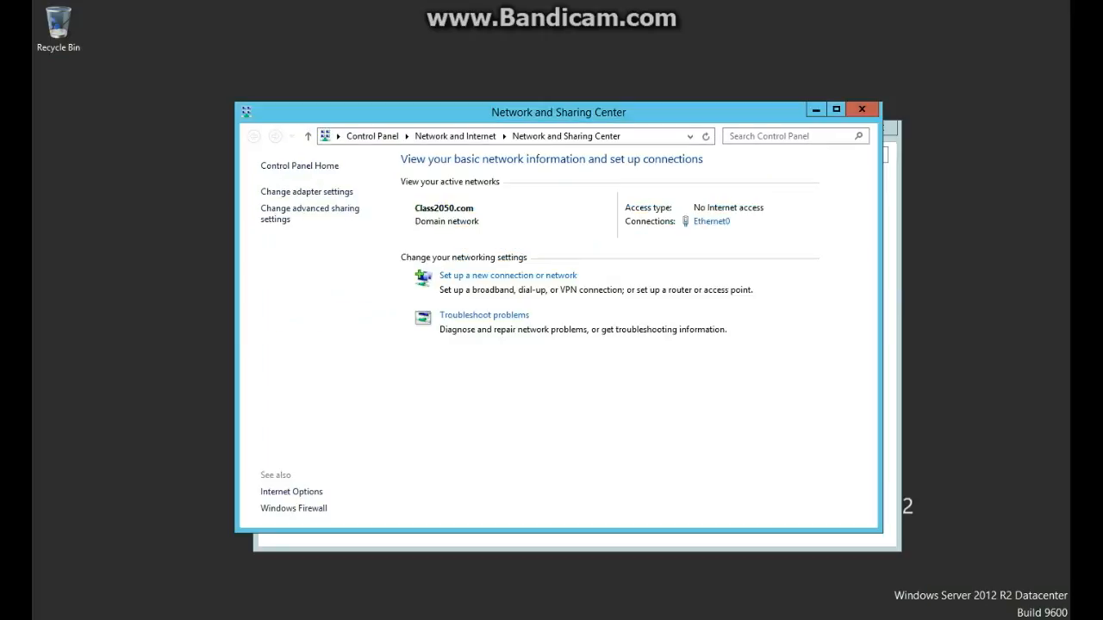
Create a workplace VPN connection over the internet to server 10.1.1.11.
left_click(493, 285)
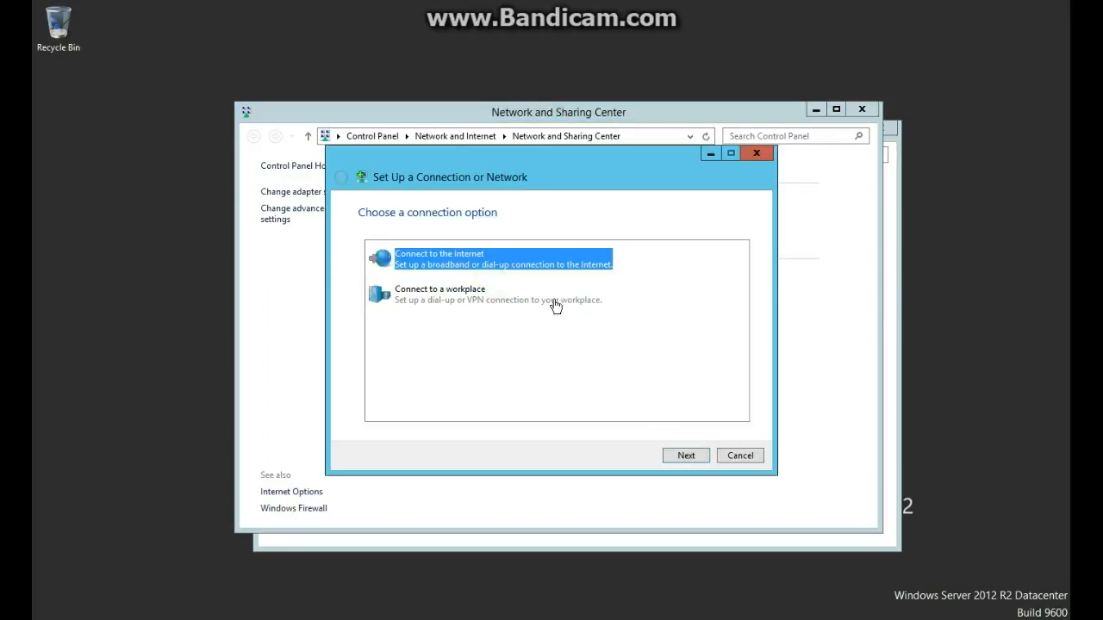
left_click(557, 308)
left_click(690, 458)
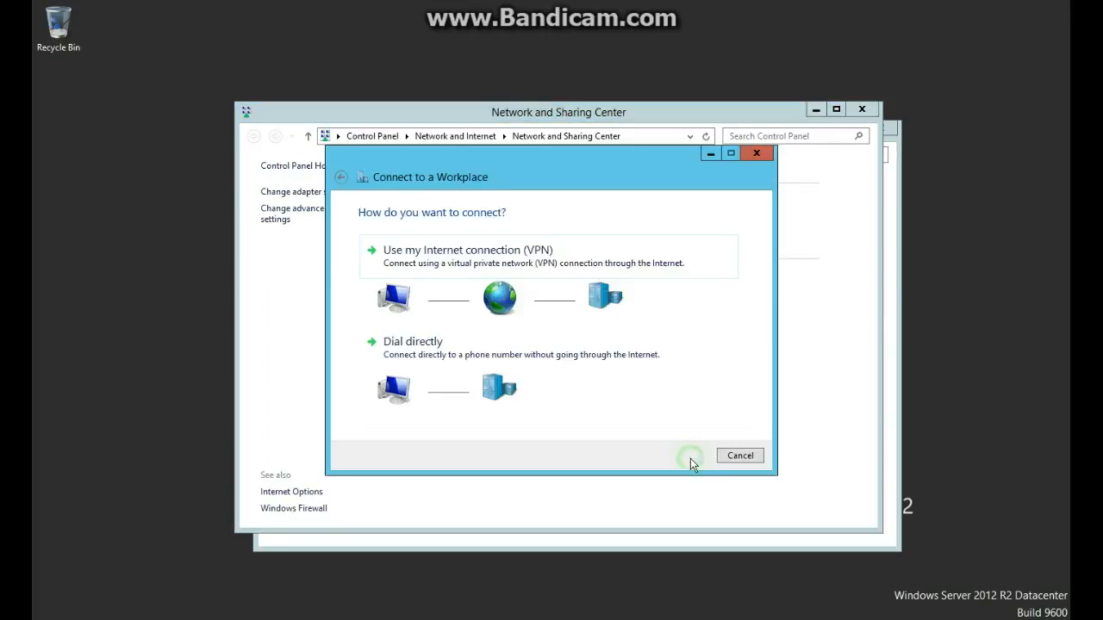
left_click(470, 266)
left_click(485, 306)
left_click(512, 269)
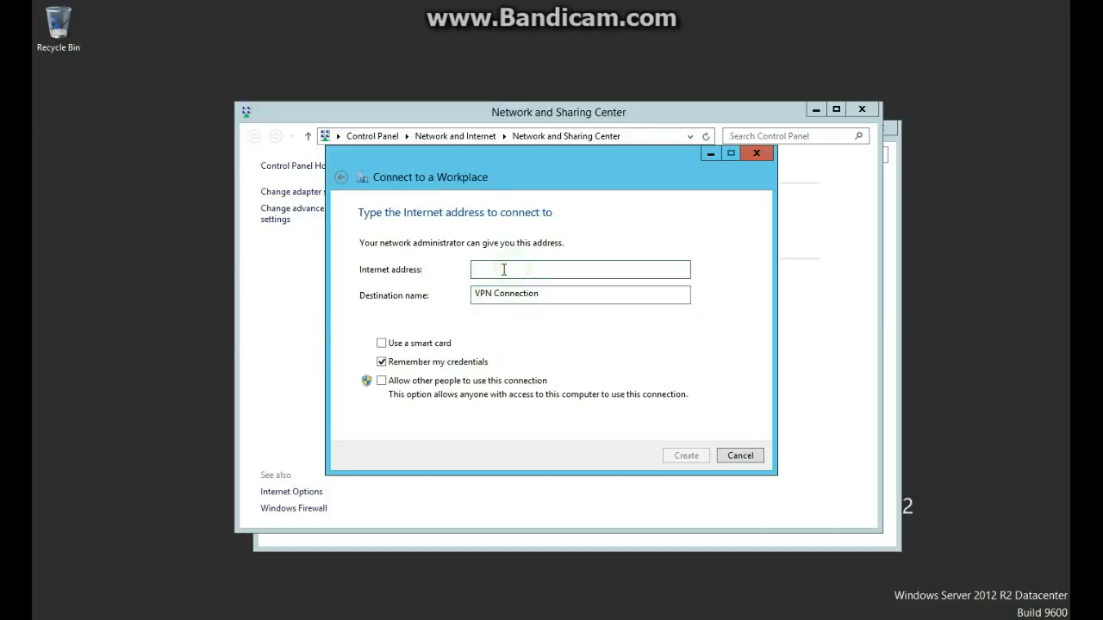
type("10.1.1.11")
key("Tab")
key("Tab")
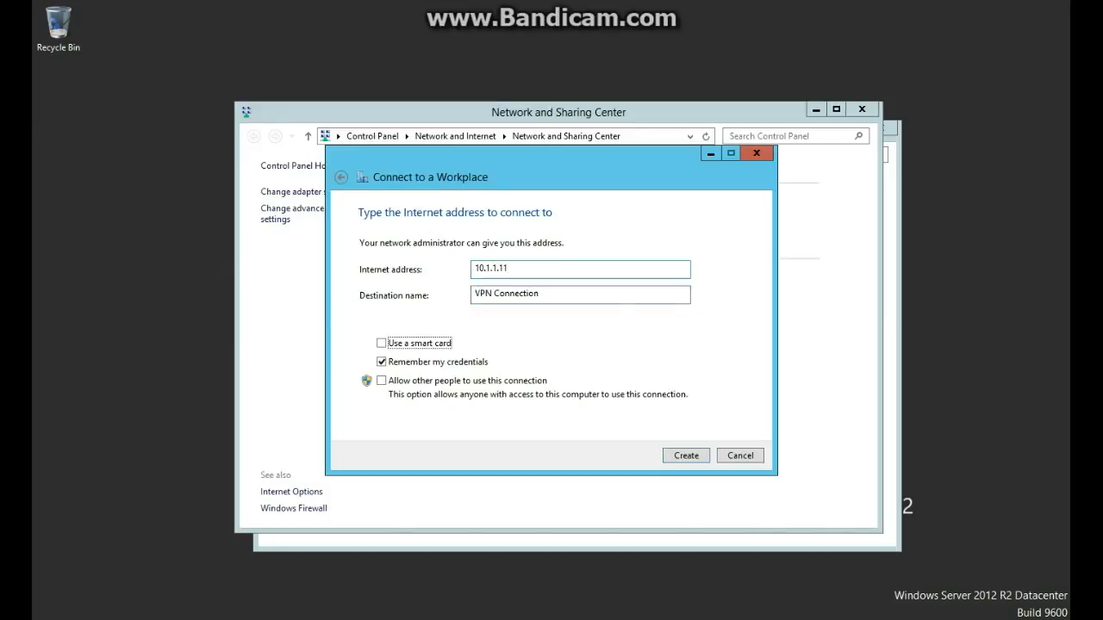
left_click(689, 455)
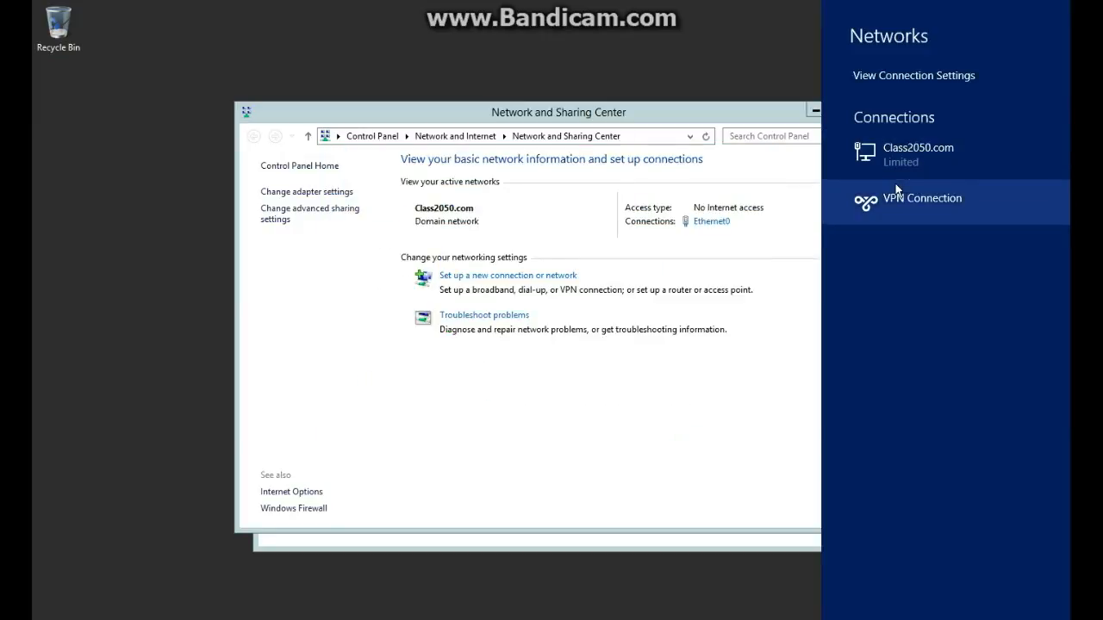
Give VPN Connection a preshared key and allow only specific authentication protocols, then save.
left_click(345, 192)
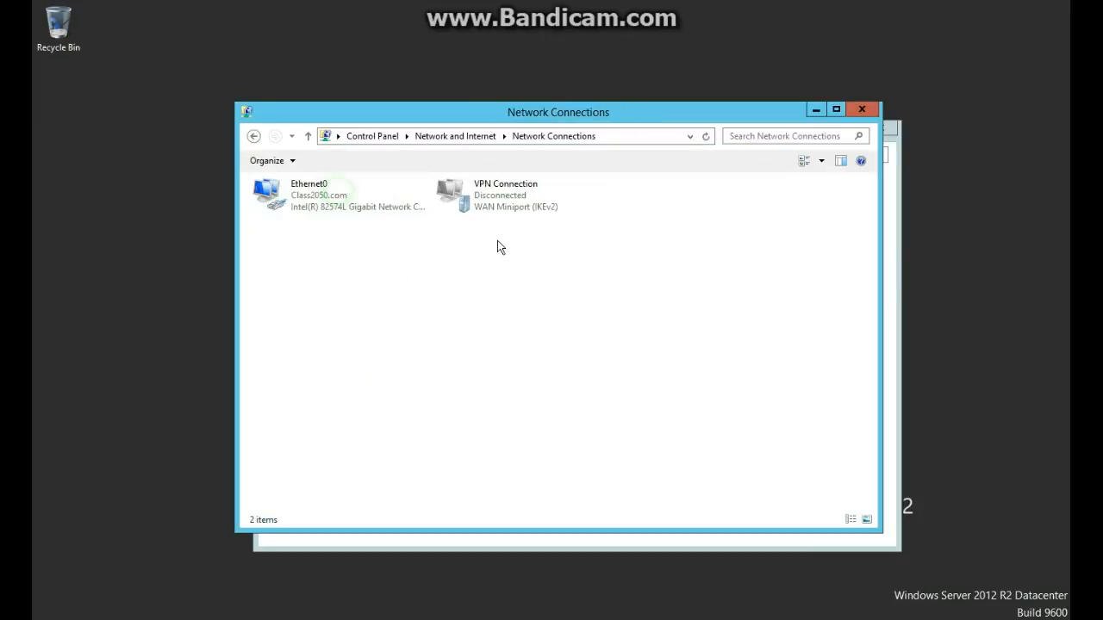
right_click(503, 186)
left_click(547, 318)
left_click(518, 180)
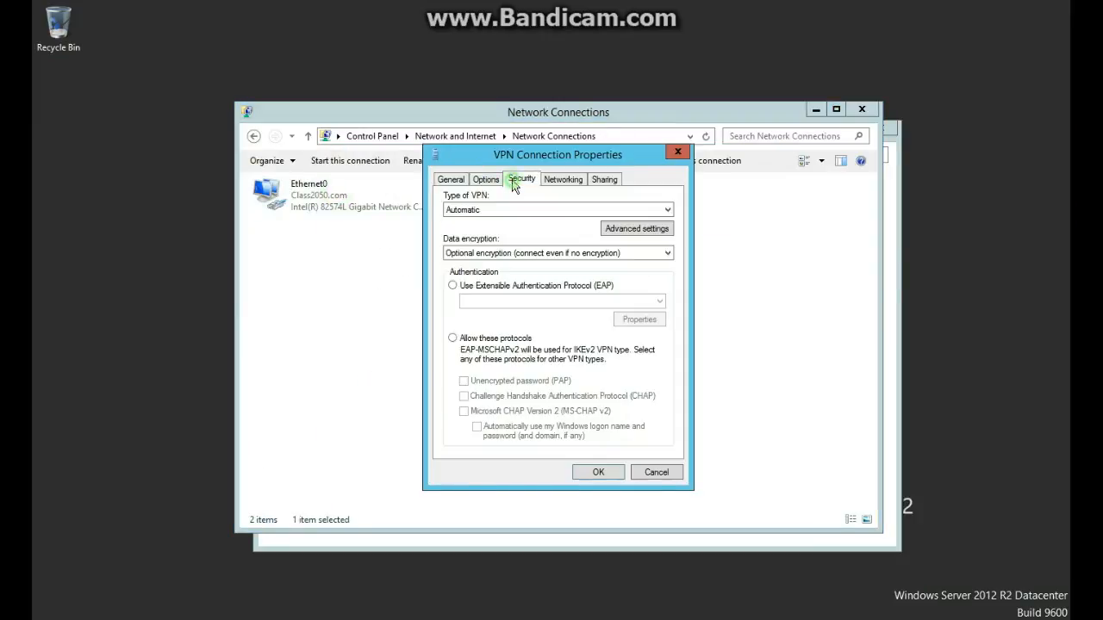
left_click(633, 228)
left_click(521, 213)
left_click(512, 229)
type("1")
key("Return")
left_click(487, 338)
left_click(596, 472)
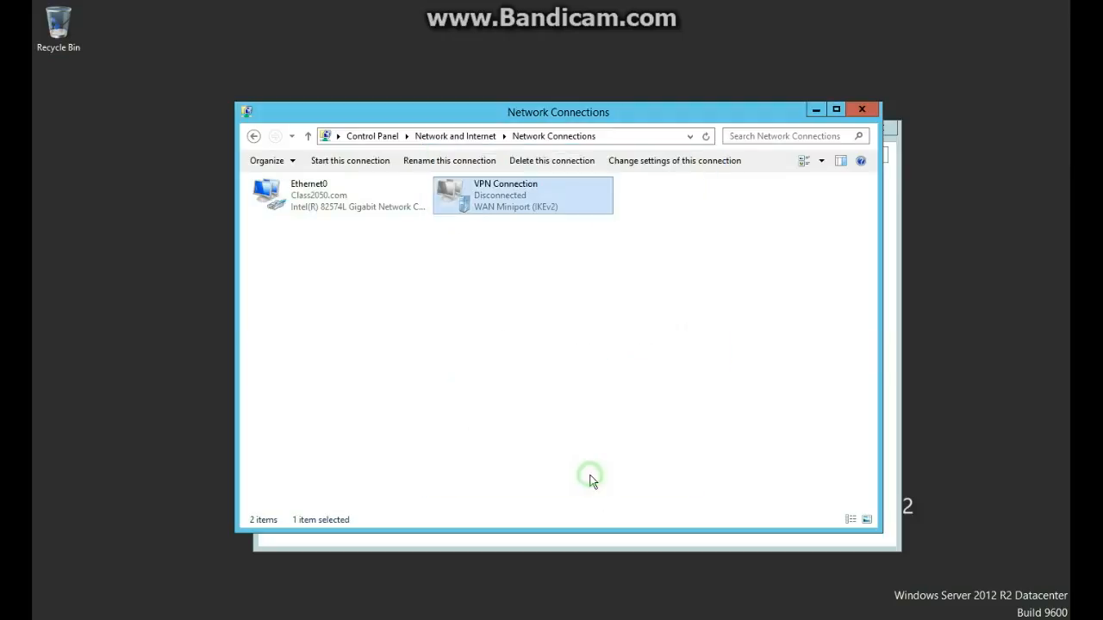
Connect VPN Connection, signing in with the Class2050 domain user's credentials.
right_click(543, 214)
left_click(560, 219)
left_click(887, 198)
left_click(988, 236)
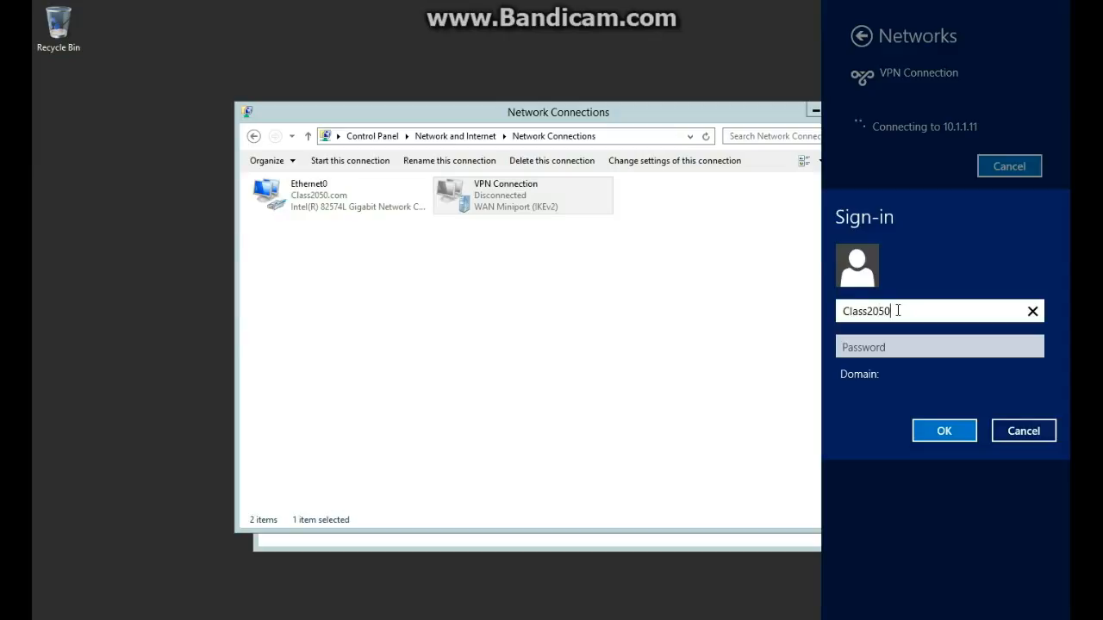
key("Tab")
type("Pa$$w0rd")
key("Return")
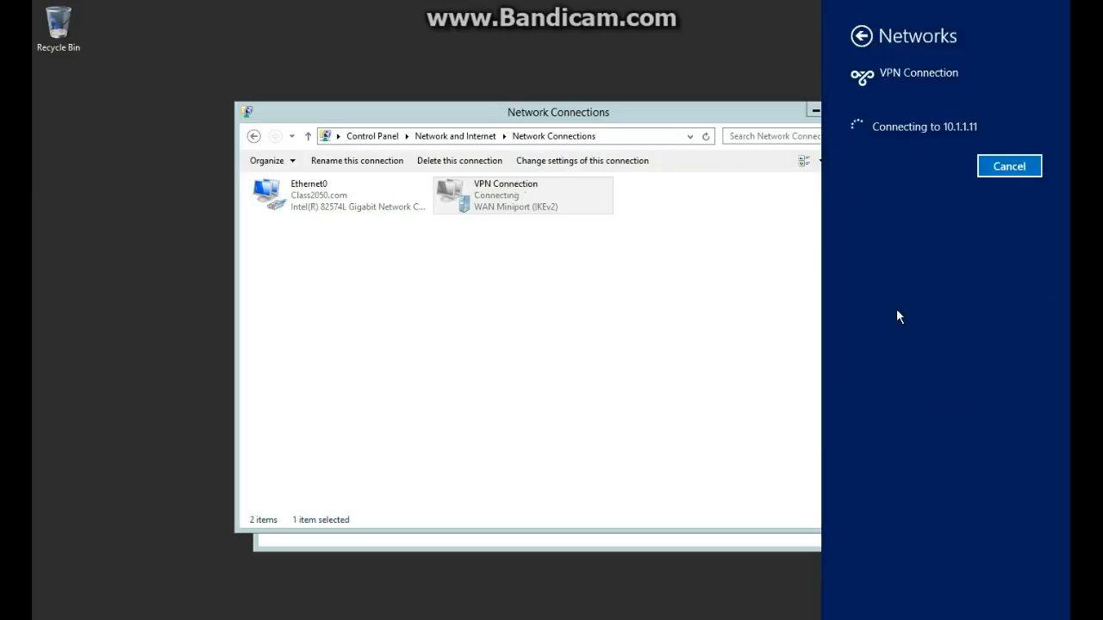